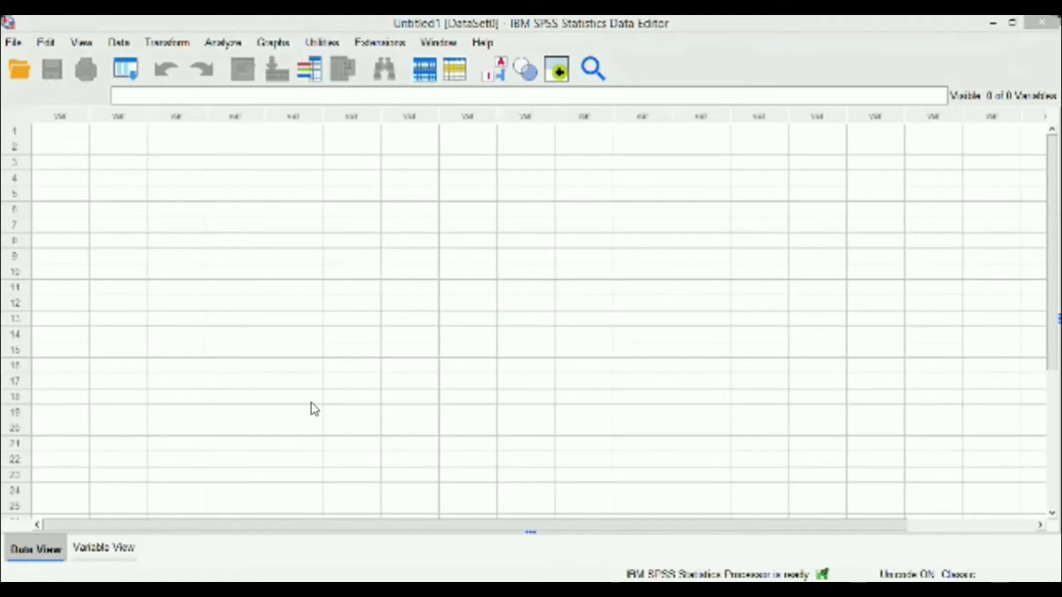
Define two variables named Pekerjaan and Pendidikan in the first two rows of the variable list.
left_click(117, 546)
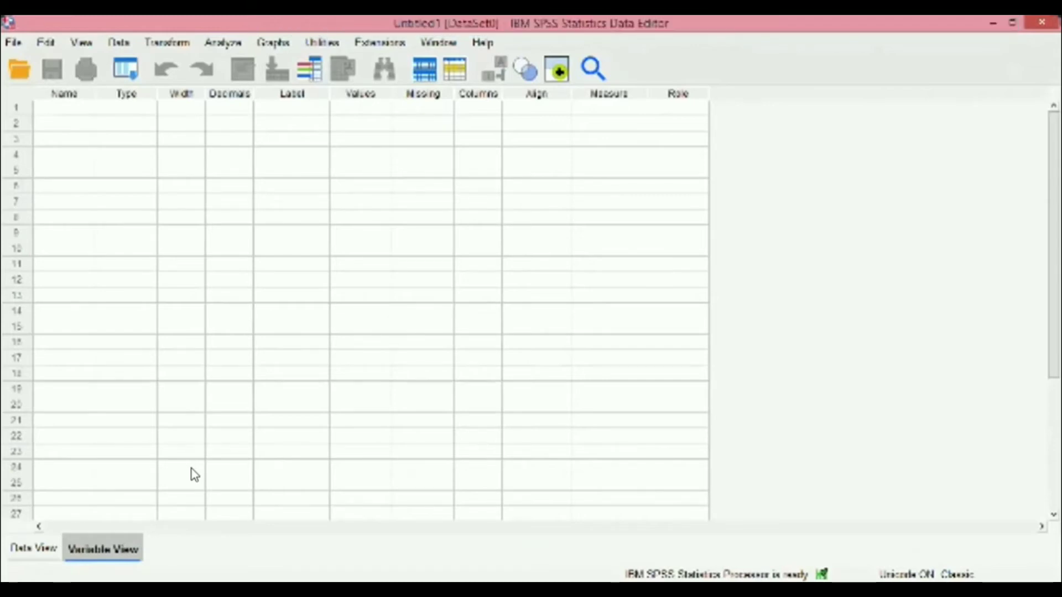
left_click(62, 109)
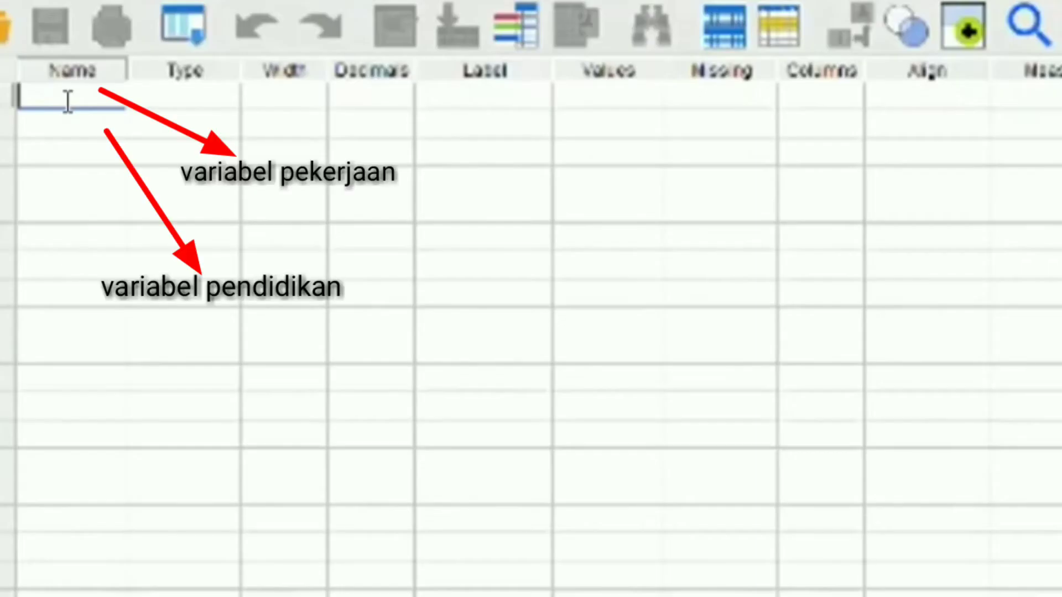
type("Pekerjaan")
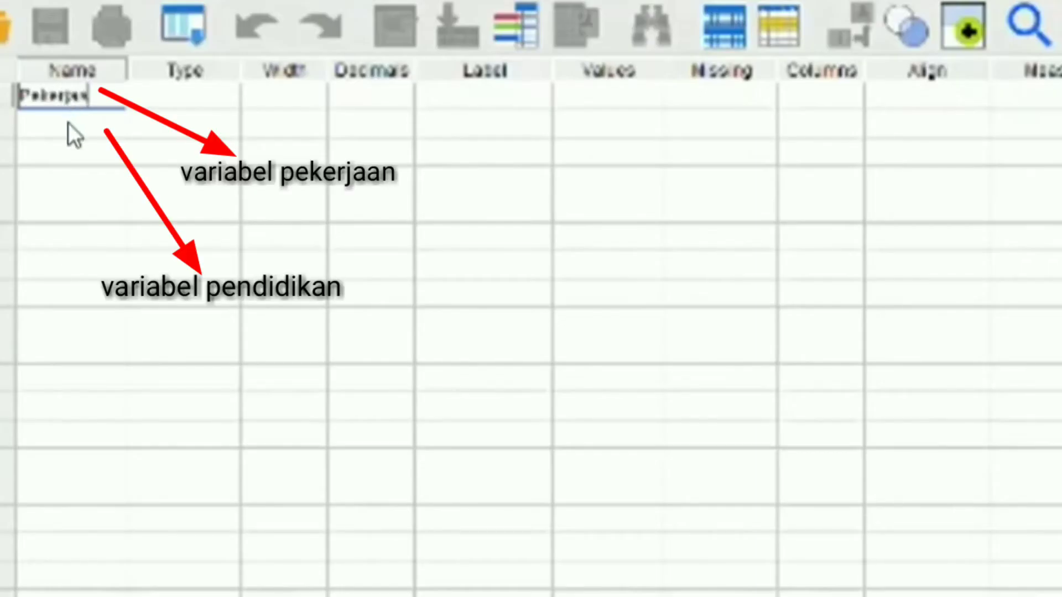
left_click(68, 122)
type("Pend")
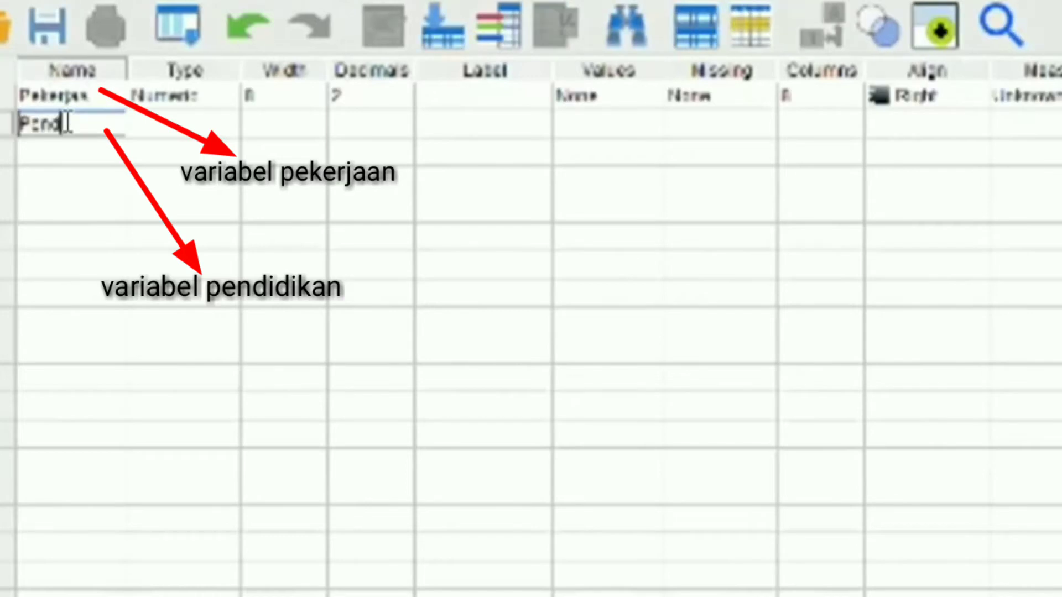
type("idikan")
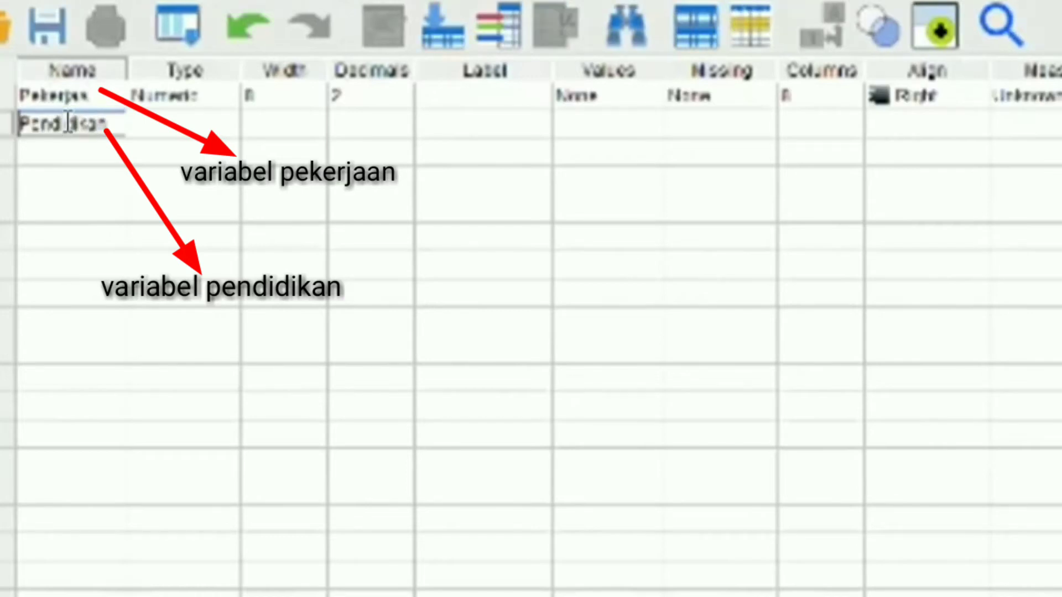
left_click(173, 178)
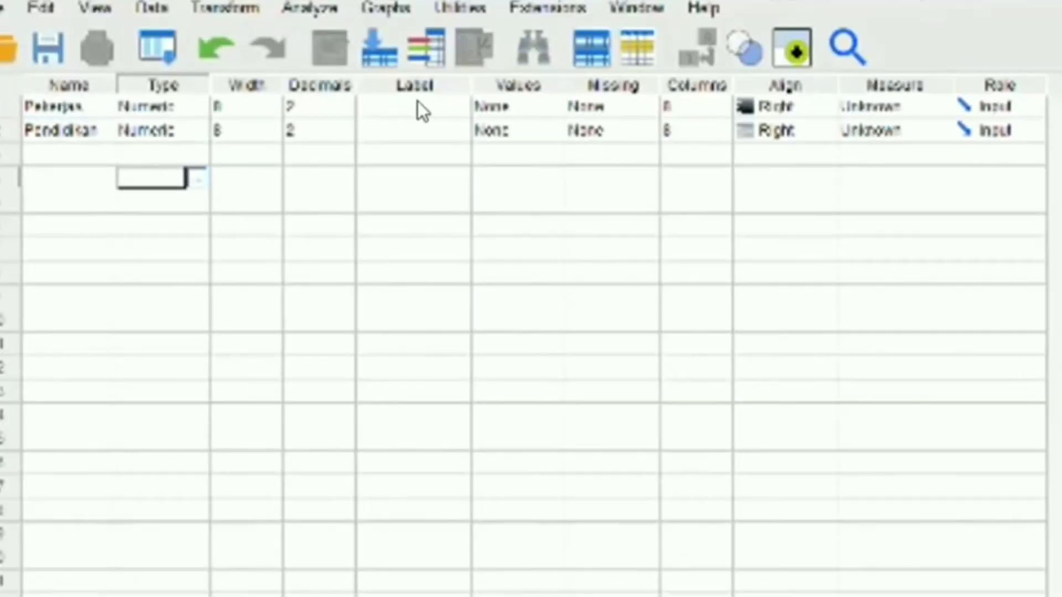
Label the first variable "Jenis Pekerjaan" and the second variable "Pendidikan".
left_click(491, 95)
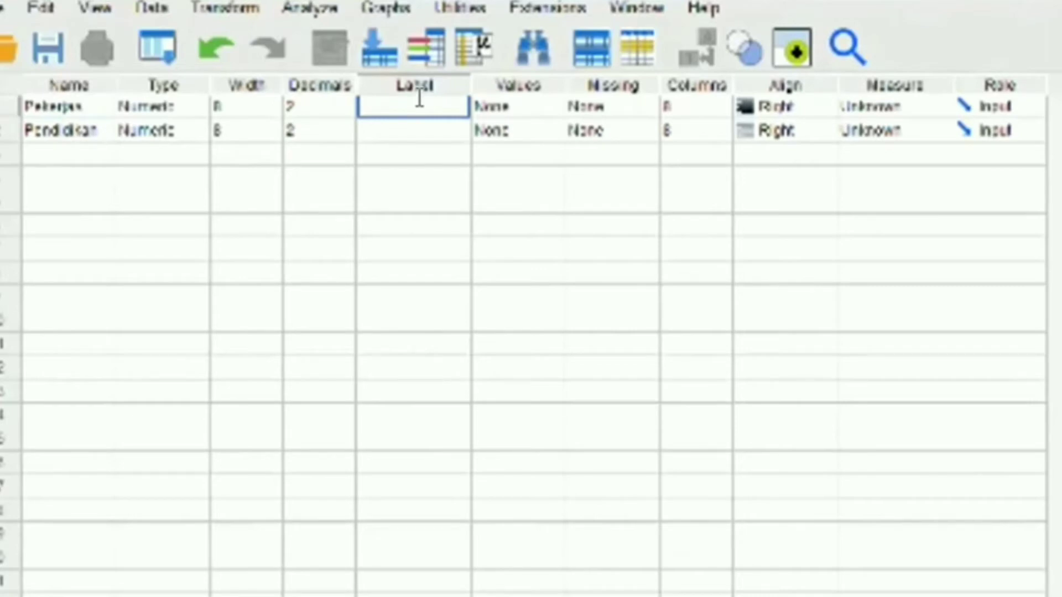
type("Pe")
type("ni")
type("s Pekerjaan")
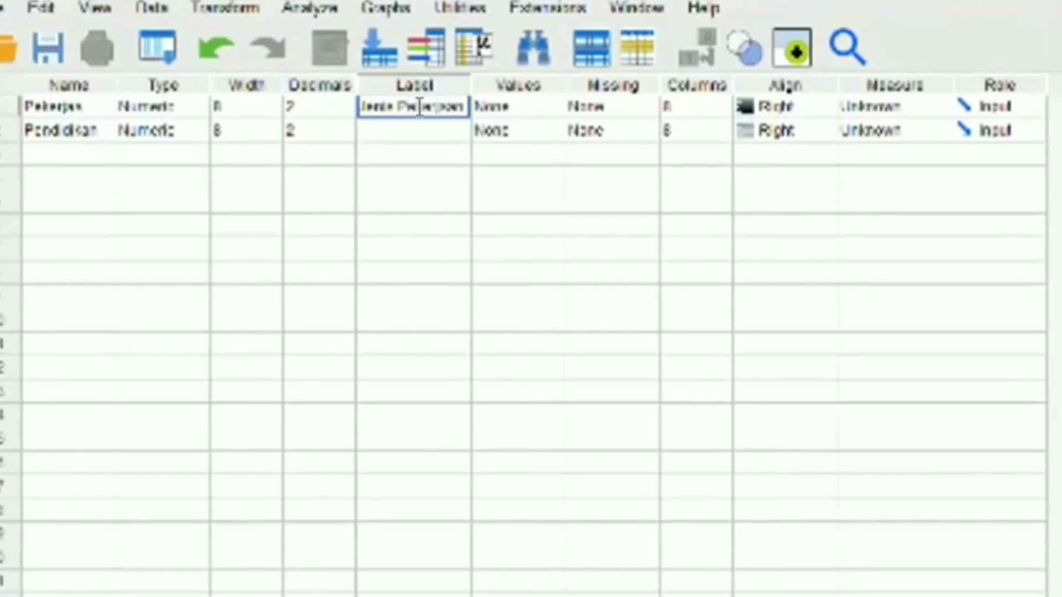
left_click(424, 129)
type("Pendidikan")
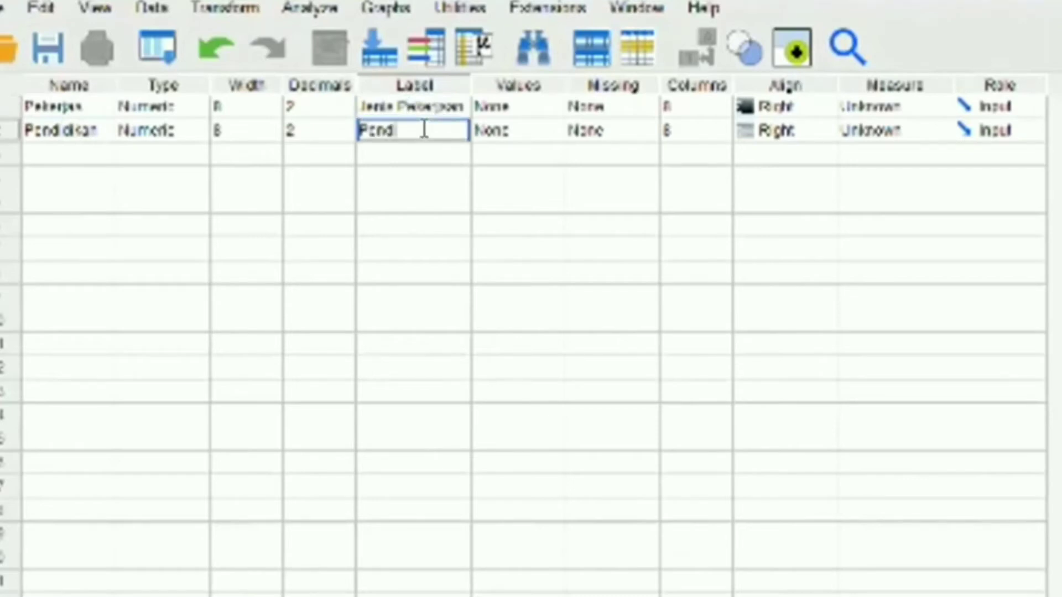
Start the value labels of the Pekerjaan variable by assigning the label Sales to value 1.
left_click(526, 105)
left_click(382, 109)
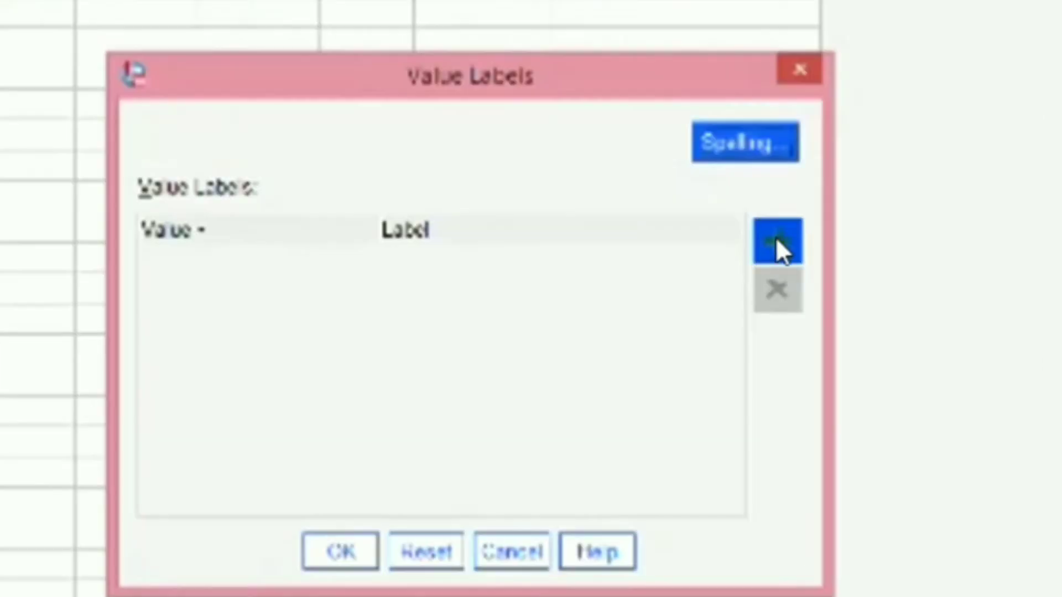
left_click(777, 244)
type("1")
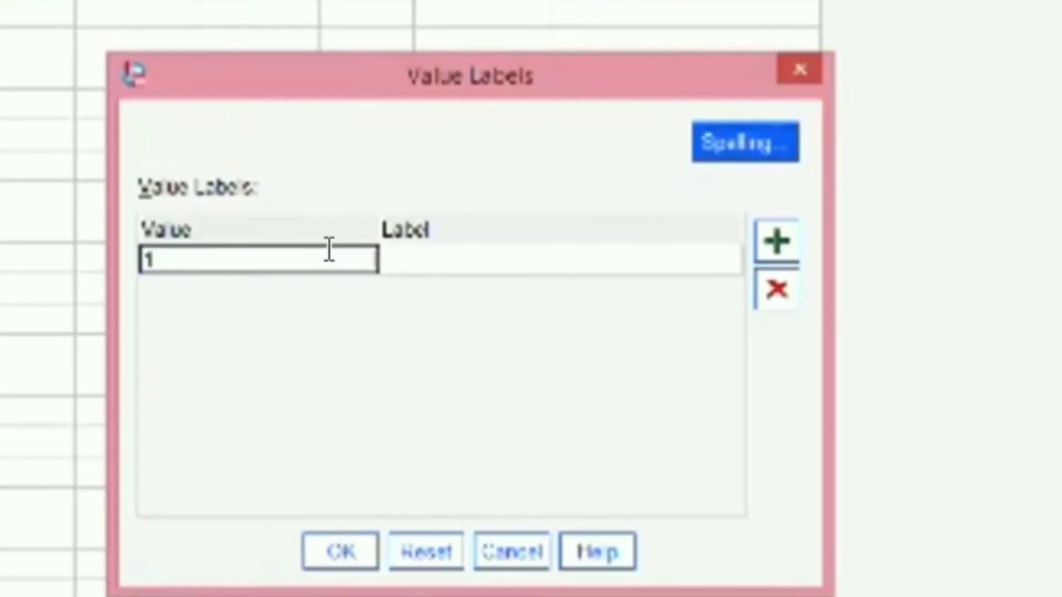
left_click(427, 253)
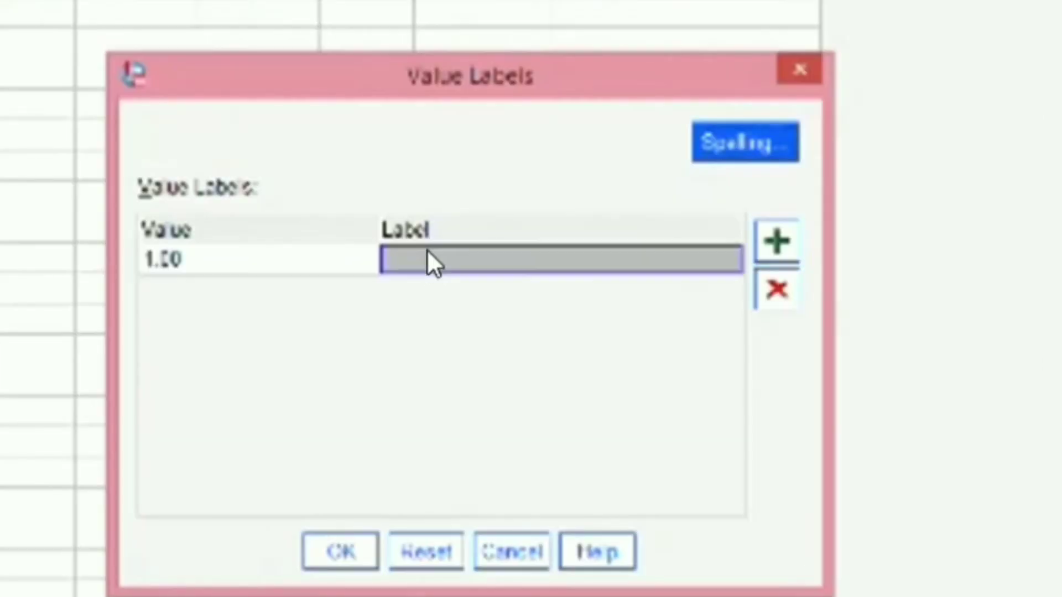
type("Sales")
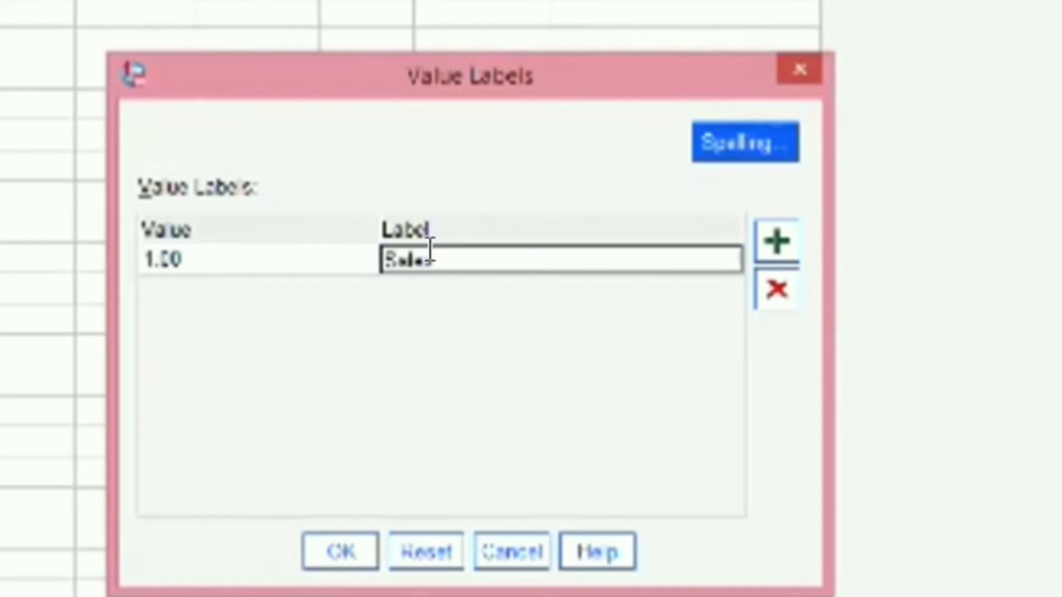
Add value 2 labelled Teknisi and value 3 labelled Accounting to the Pekerjaan variable's value labels.
left_click(774, 240)
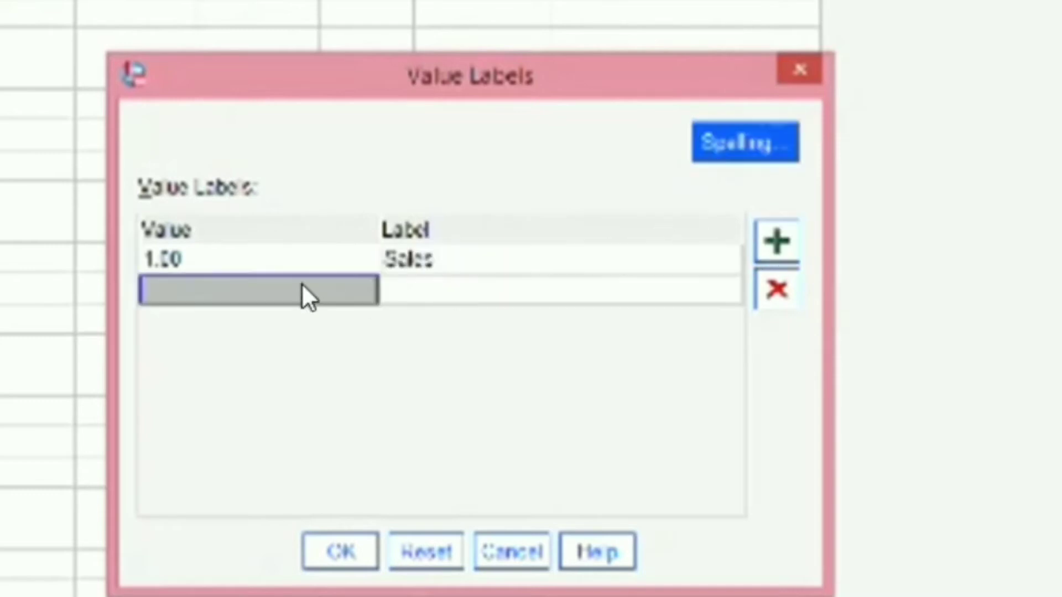
type("2")
left_click(399, 282)
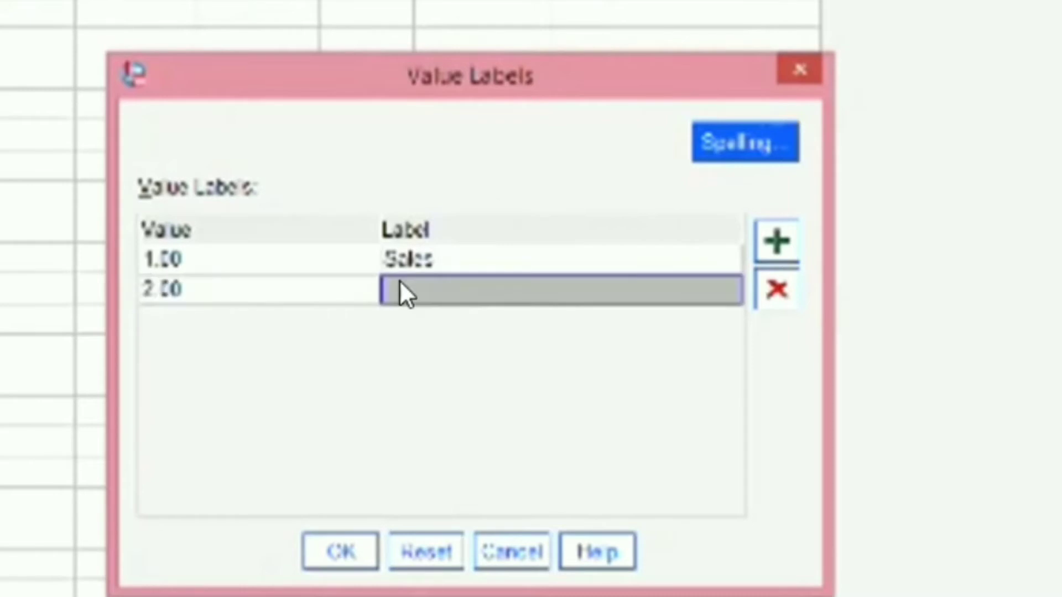
type("Telesa")
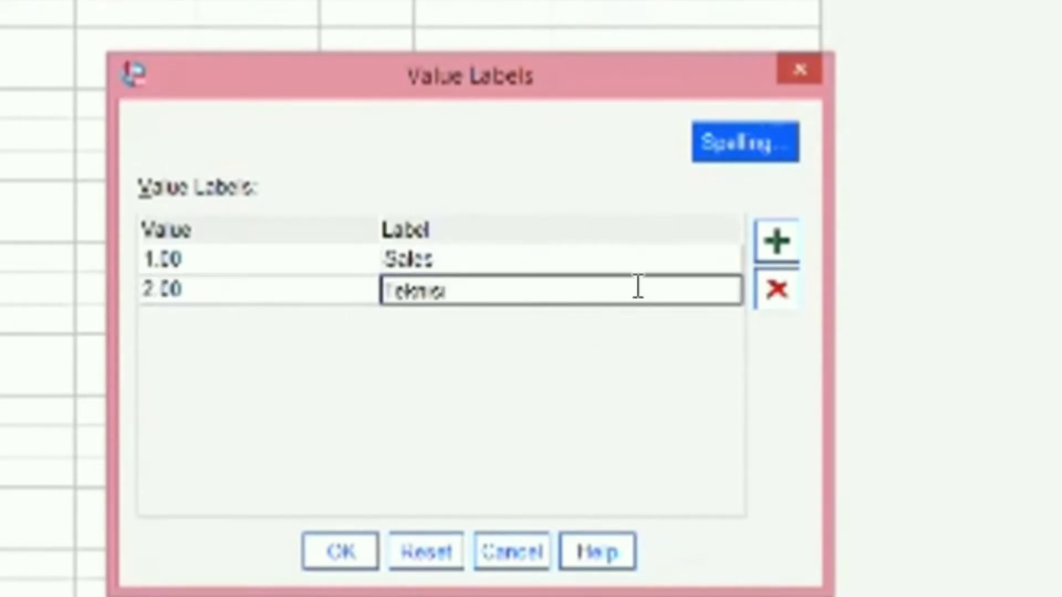
type("3")
left_click(400, 315)
type("Accounting")
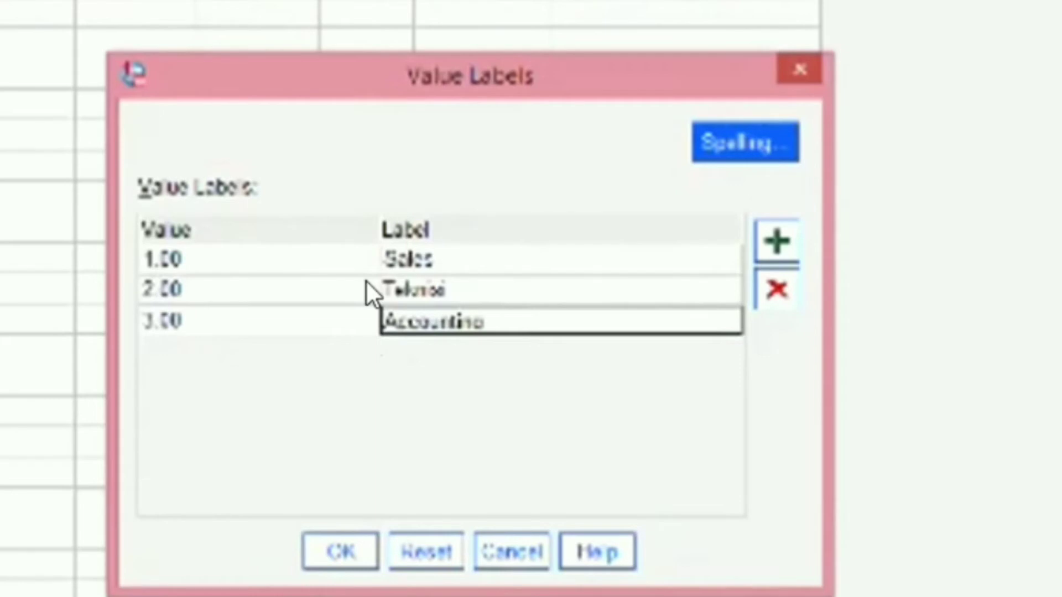
Review the codes and job-type labels entered for the Pekerjaan variable.
left_click(174, 307)
left_click(406, 307)
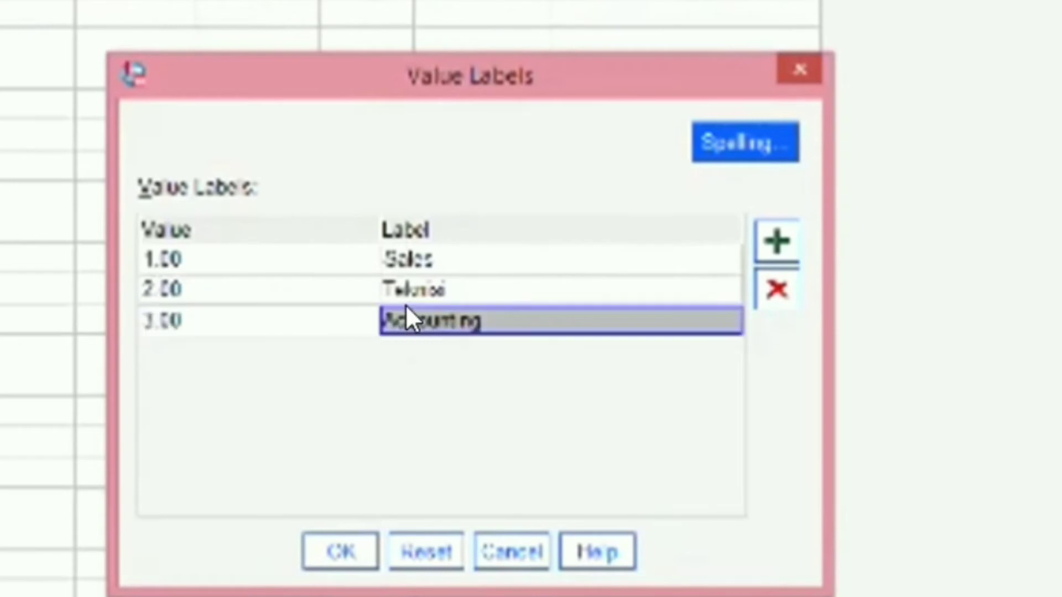
left_click(403, 276)
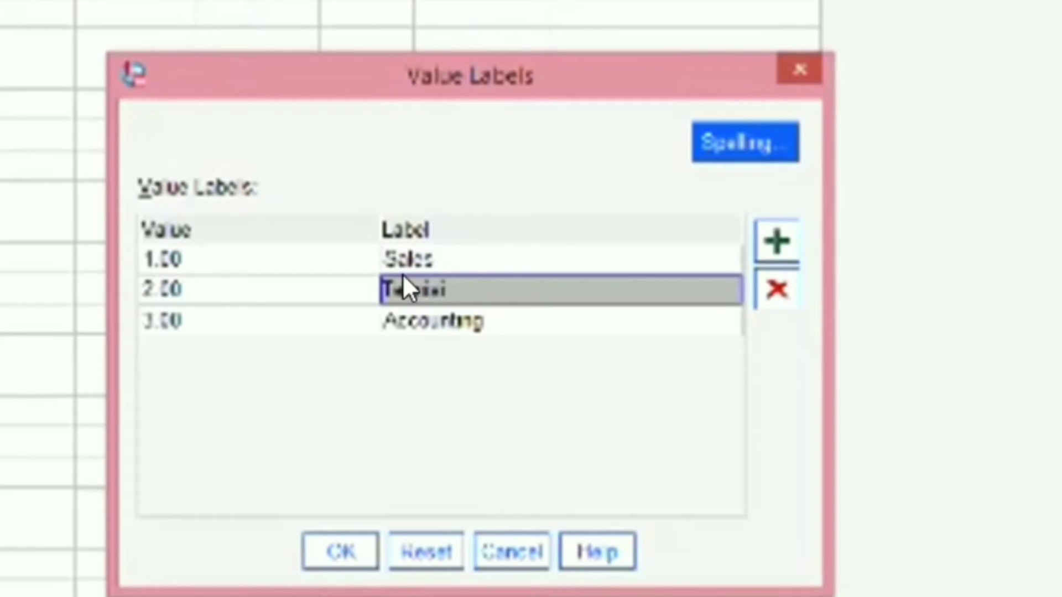
left_click(404, 319)
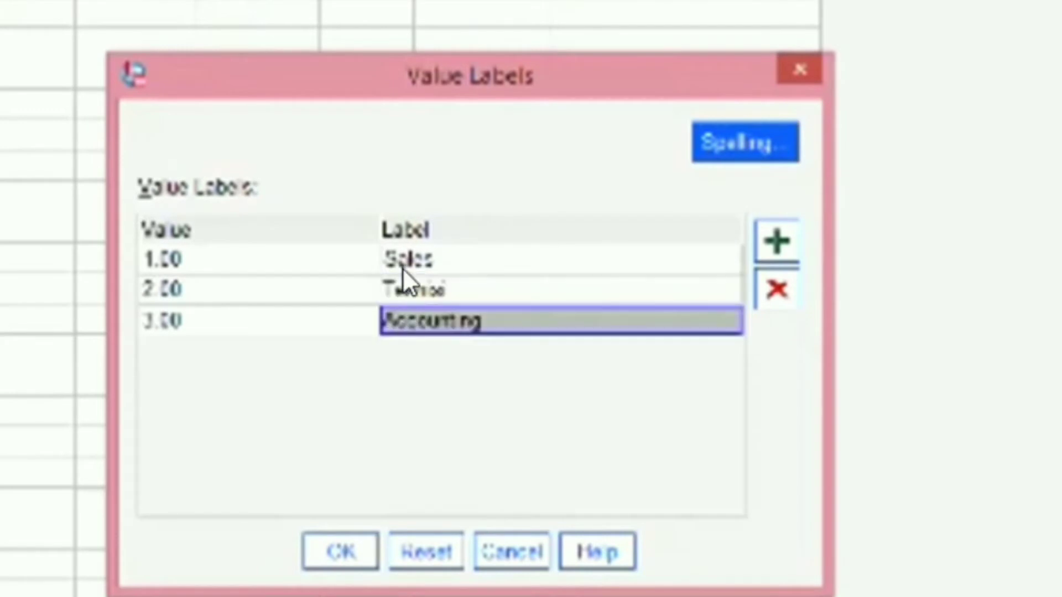
left_click(400, 289)
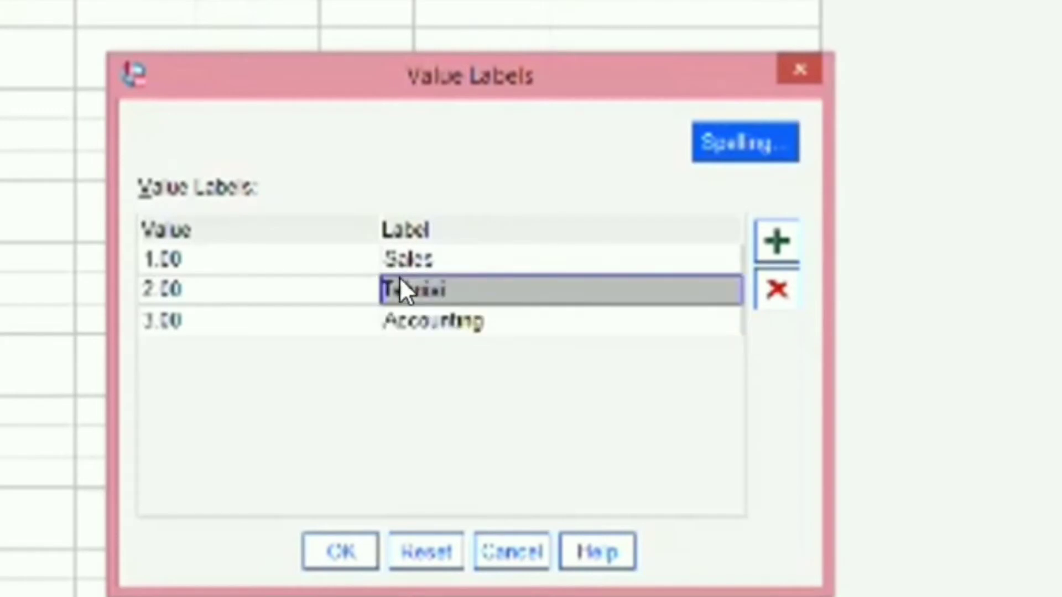
left_click(408, 253)
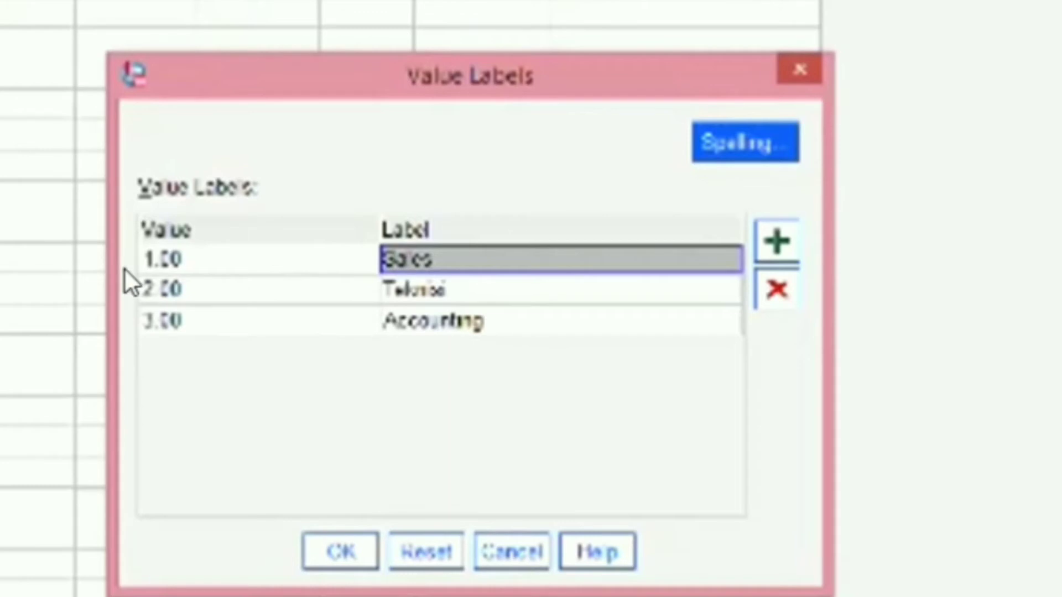
left_click(161, 261)
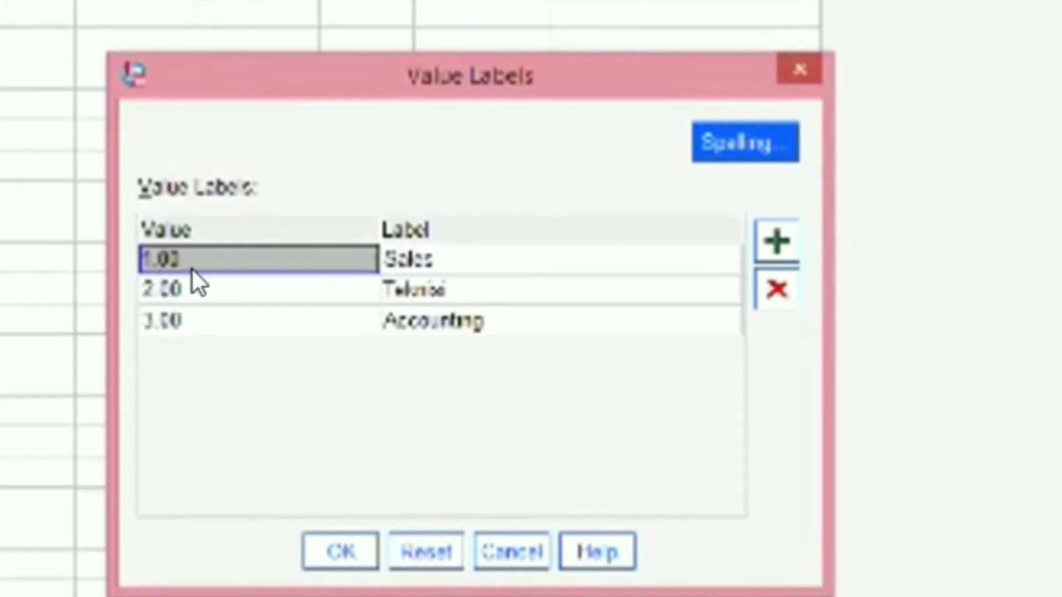
left_click(399, 255)
left_click(400, 288)
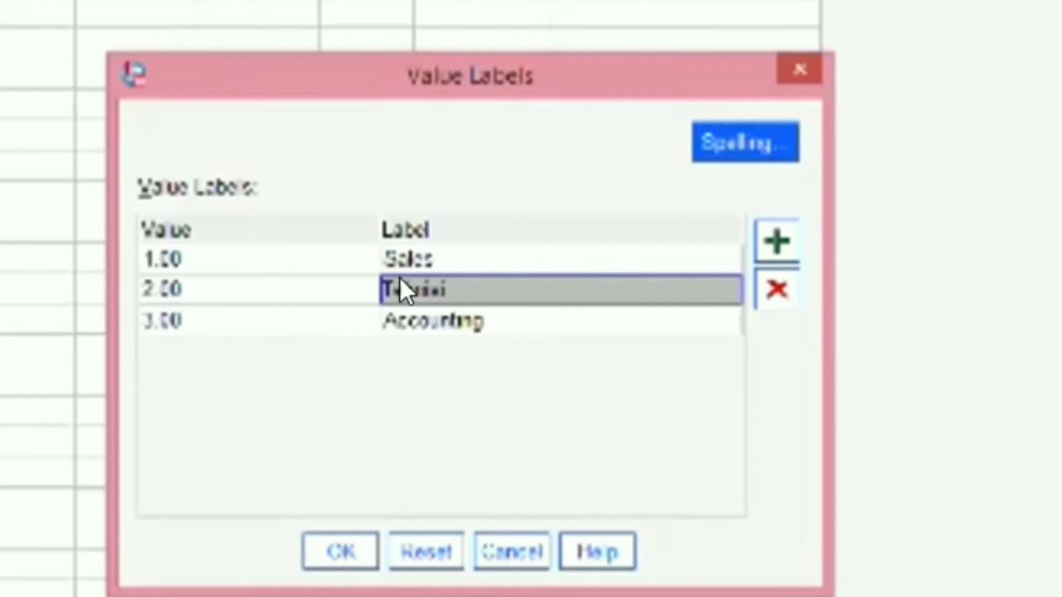
Accept the Pekerjaan value labels and assign the label SMA to value 1 of the Pendidikan variable.
left_click(338, 540)
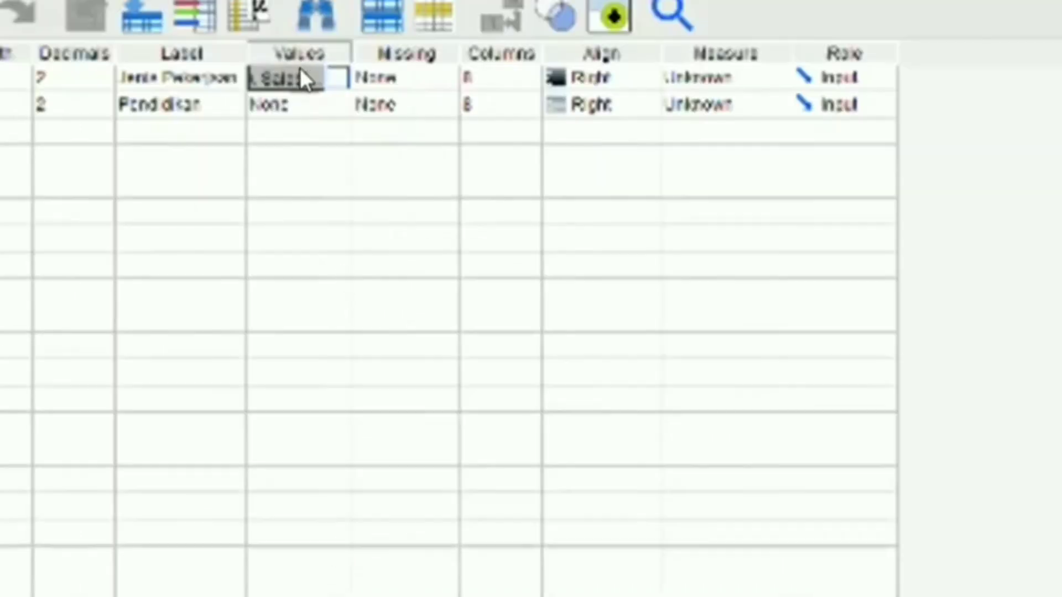
left_click(322, 103)
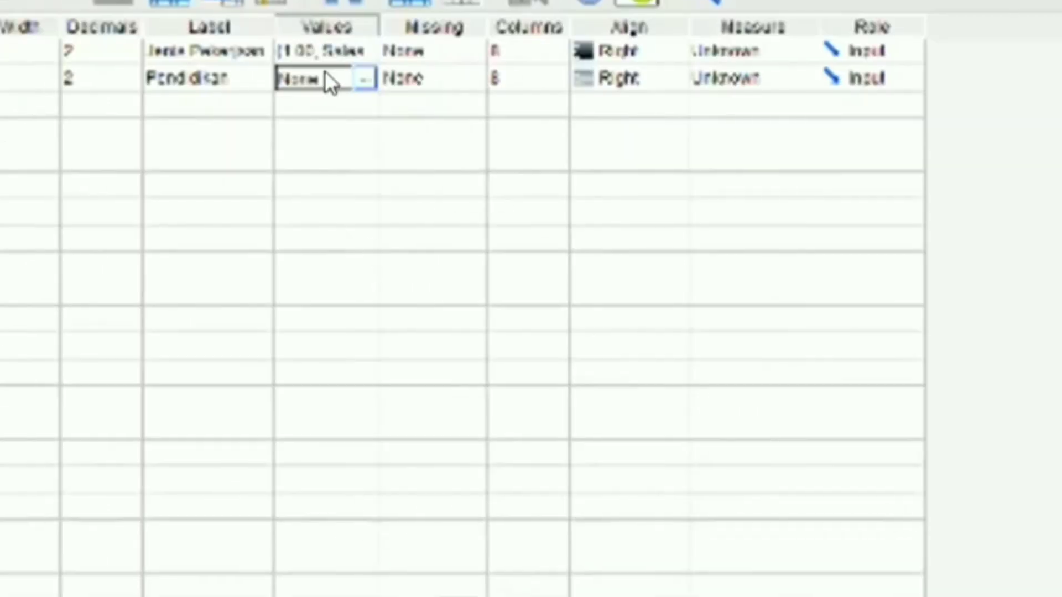
left_click(358, 75)
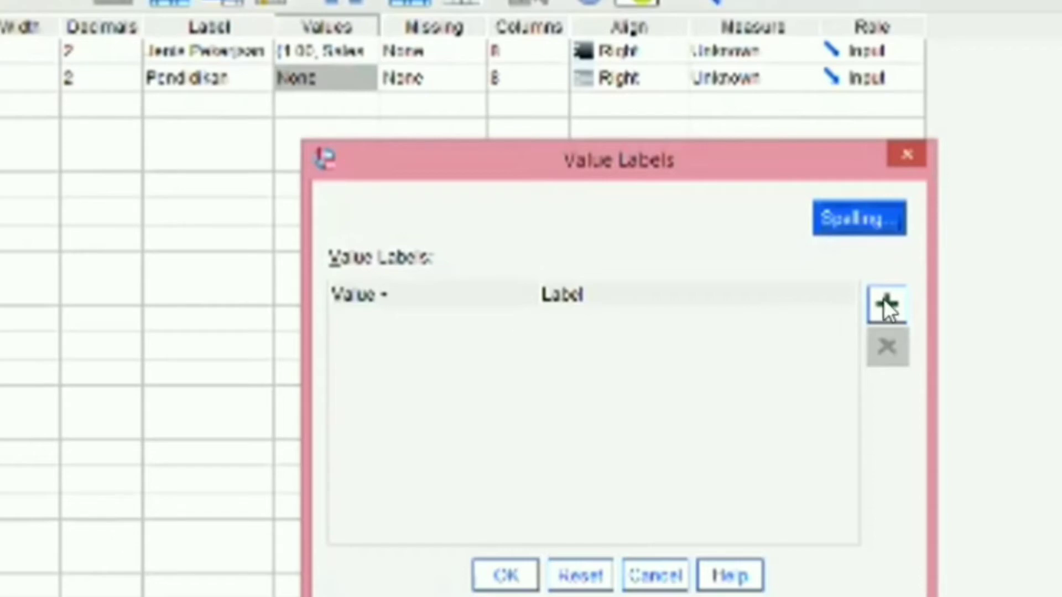
left_click(472, 317)
type("1")
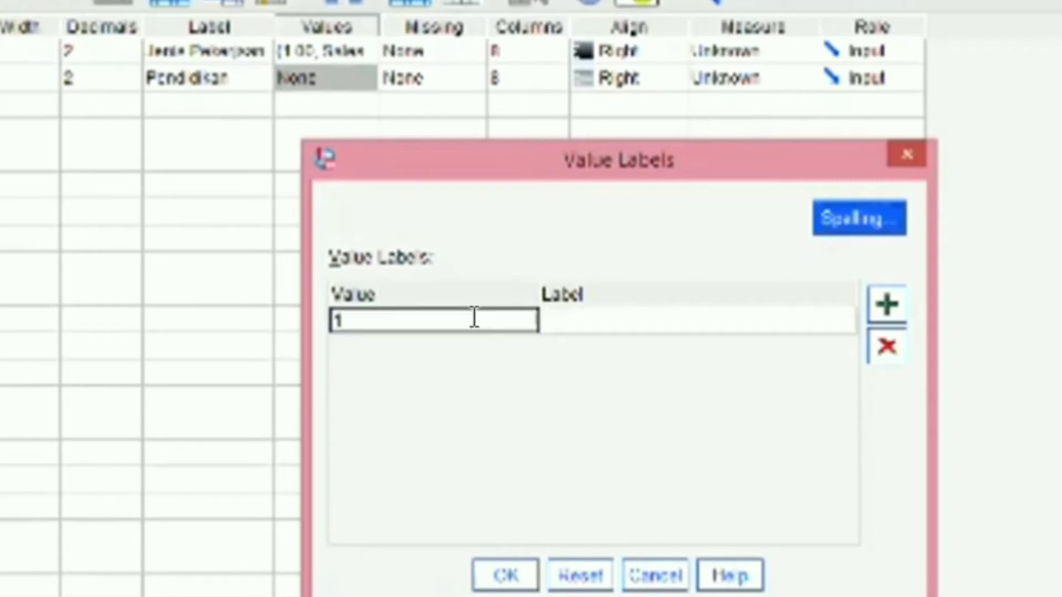
left_click(571, 318)
type("BMA")
Add value 2 labelled Diploma and value 3 labelled Sarjana to the Pendidikan variable's value labels.
left_click(874, 302)
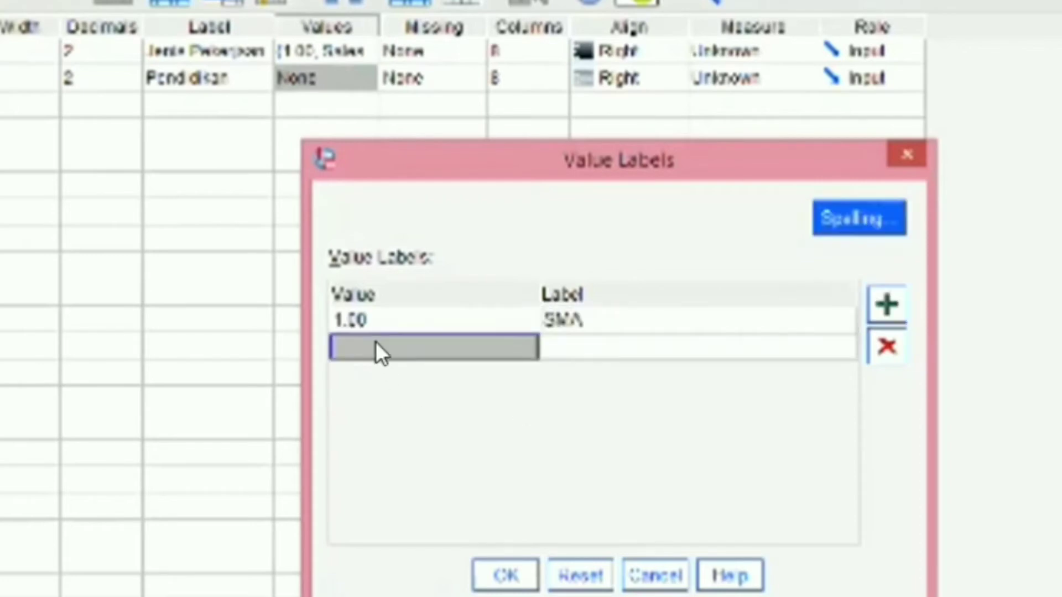
type("2")
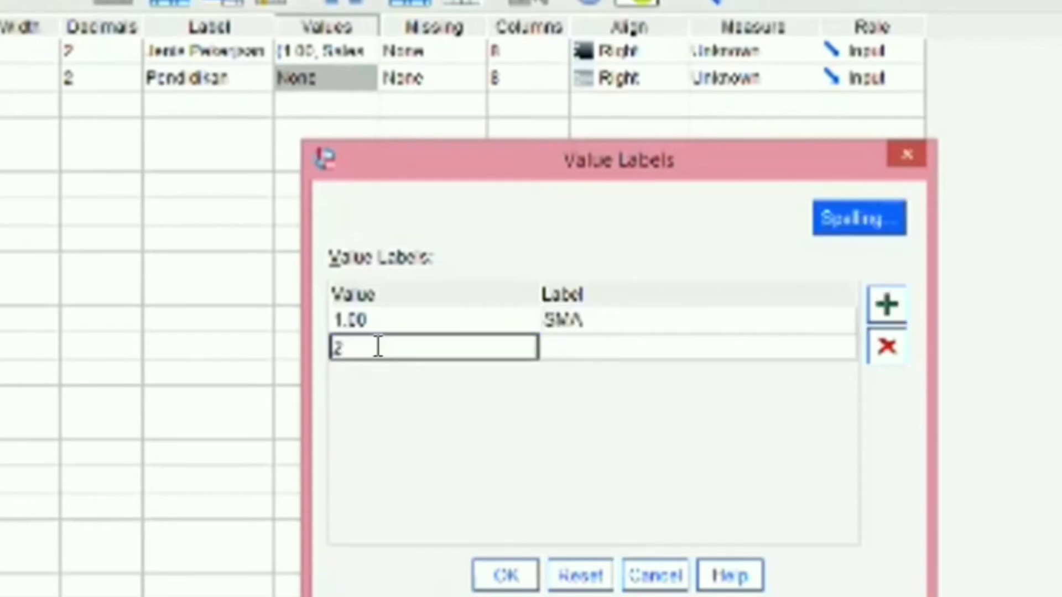
left_click(571, 338)
type("S1p")
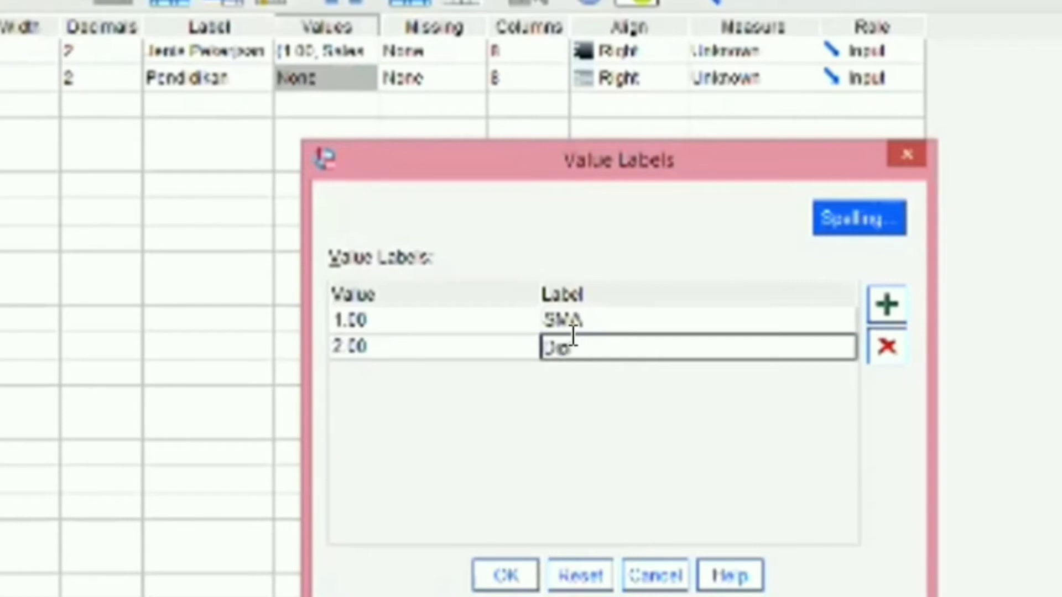
type("loma")
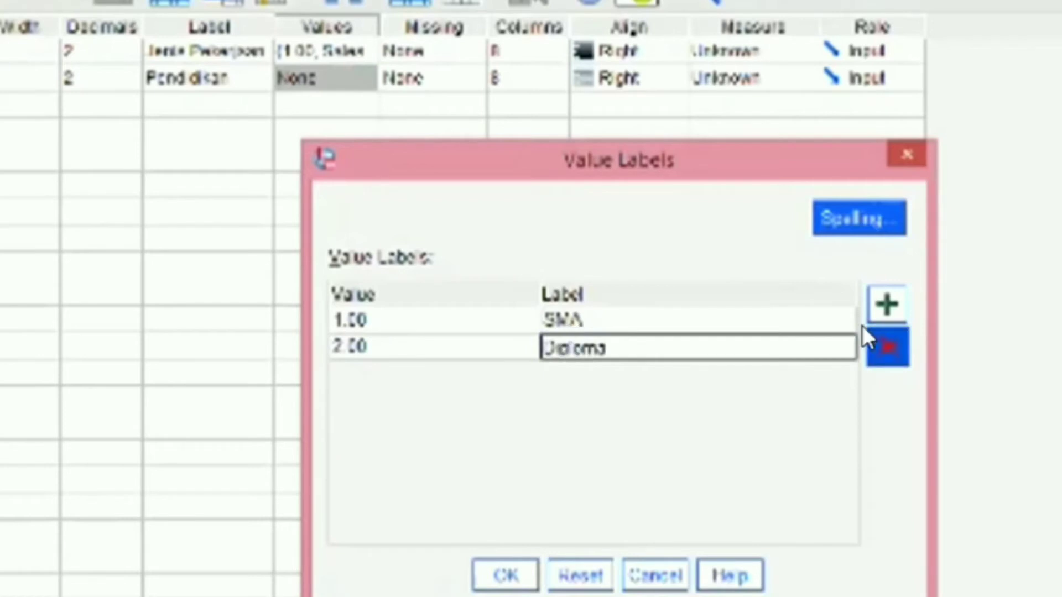
left_click(887, 304)
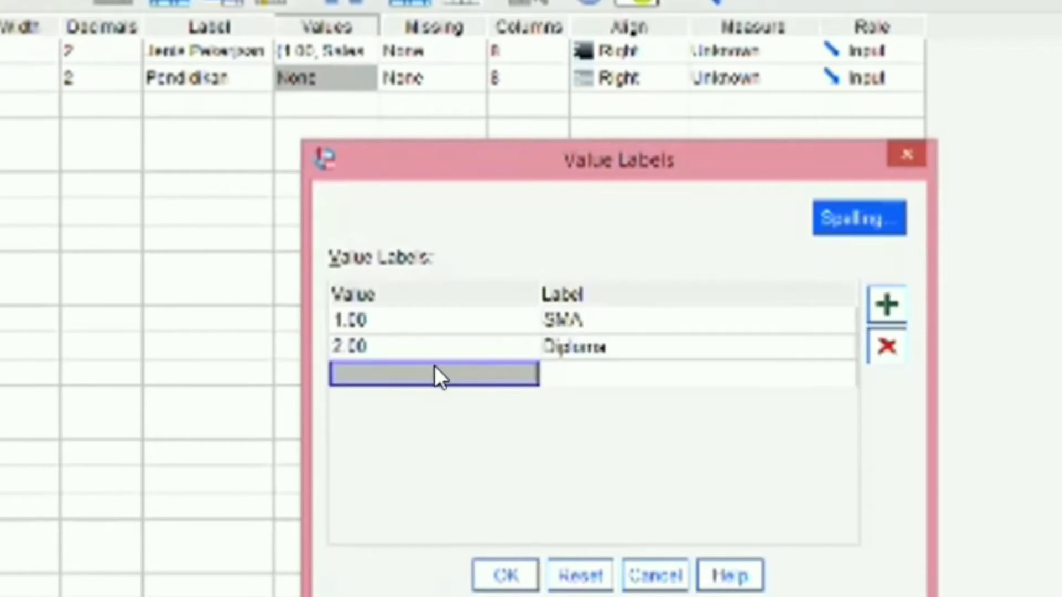
type("3")
left_click(558, 373)
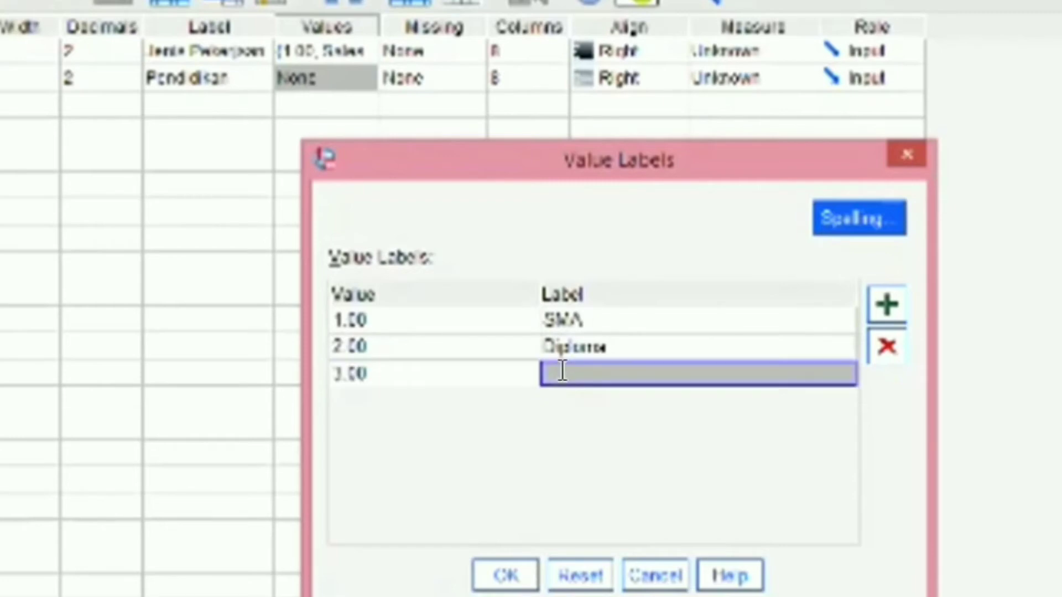
type("Sarjana")
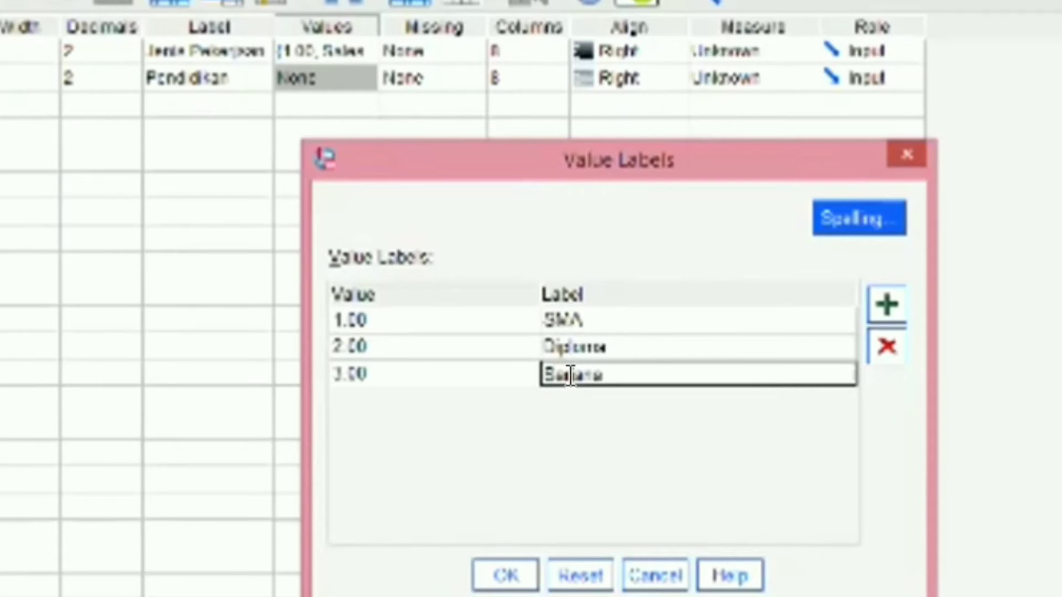
Accept the Pendidikan value labels and set the measurement level to Nominal for Pekerjaan and Ordinal for Pendidikan.
left_click(487, 570)
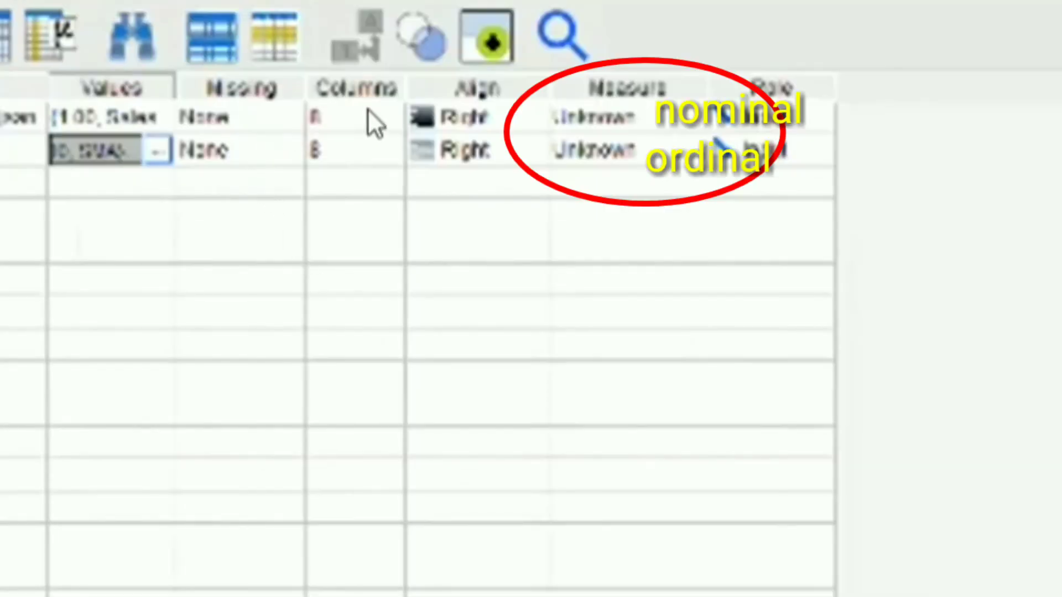
left_click(607, 108)
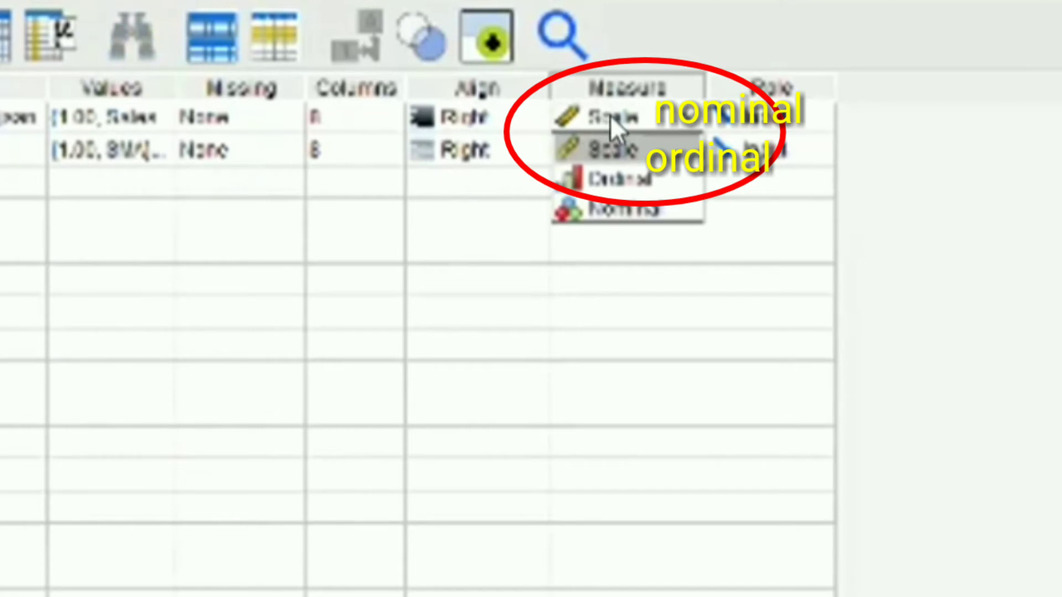
left_click(612, 209)
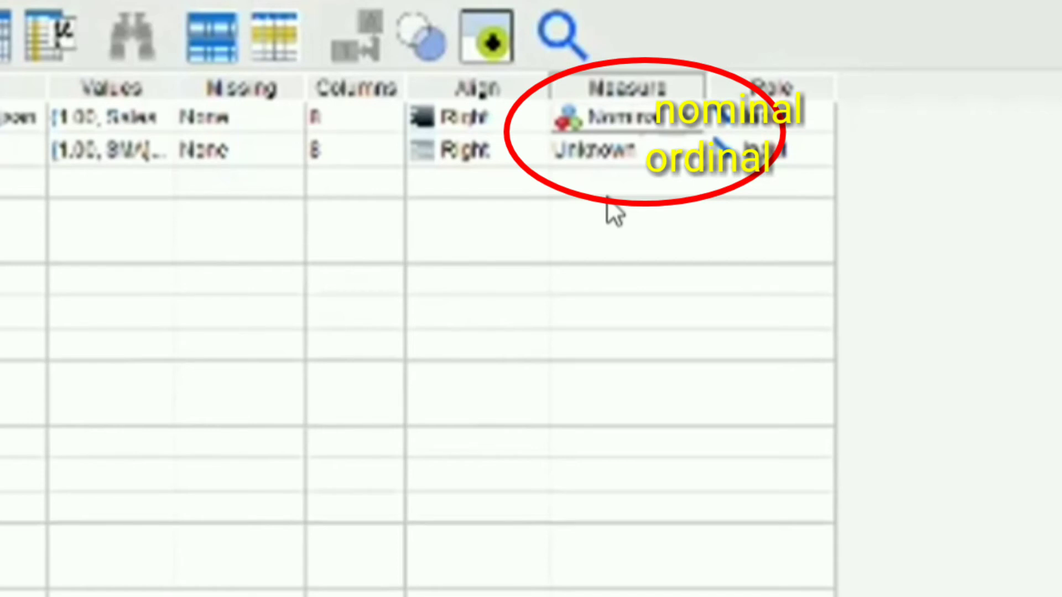
left_click(597, 155)
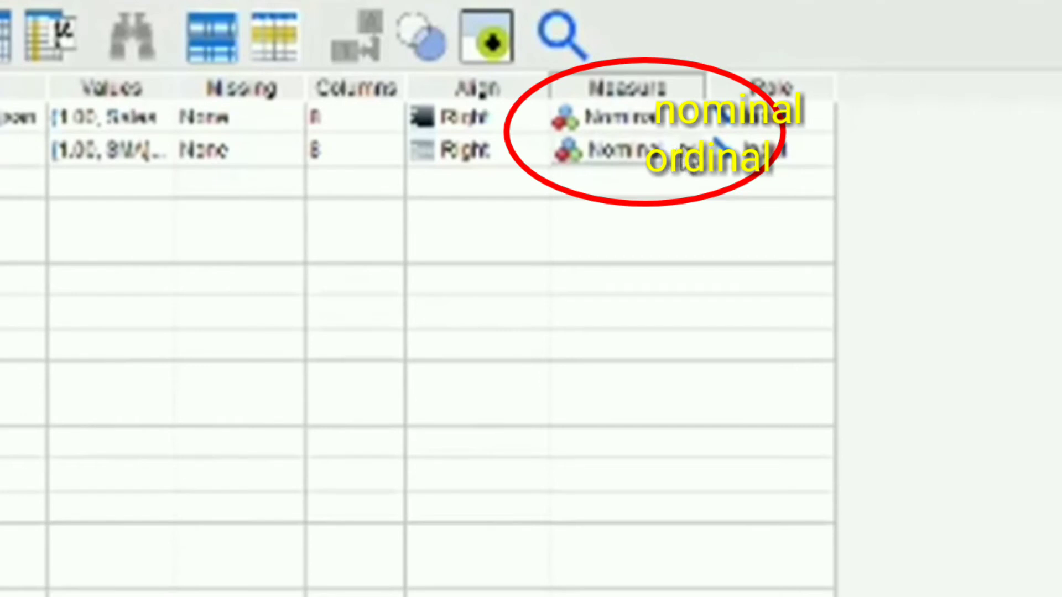
left_click(685, 150)
left_click(646, 202)
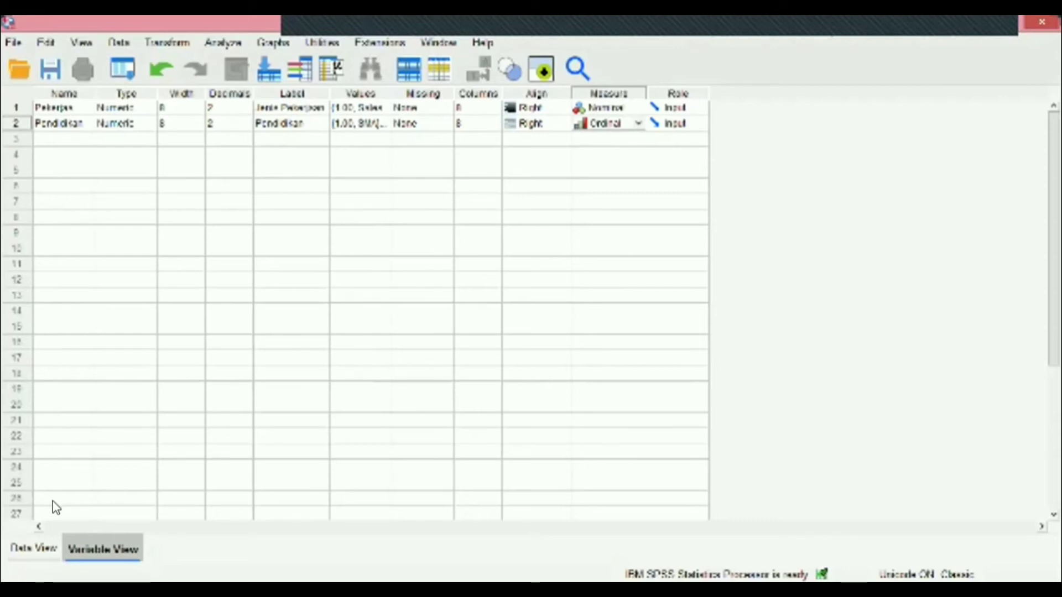
Paste the copied job and education codes into the data grid, starting at the first case of the Pekerjaan variable.
left_click(39, 548)
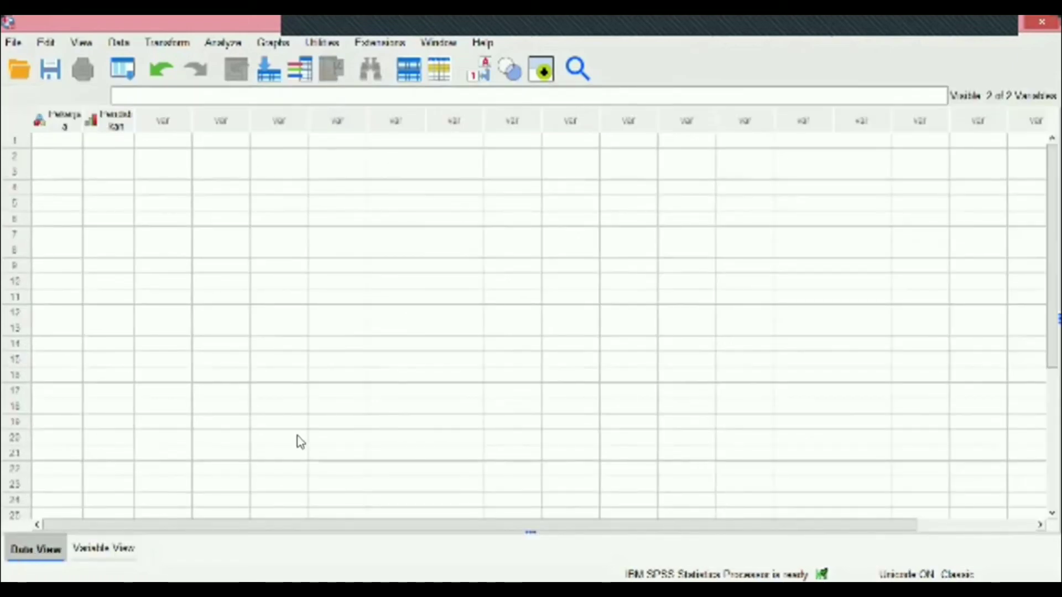
left_click(13, 43)
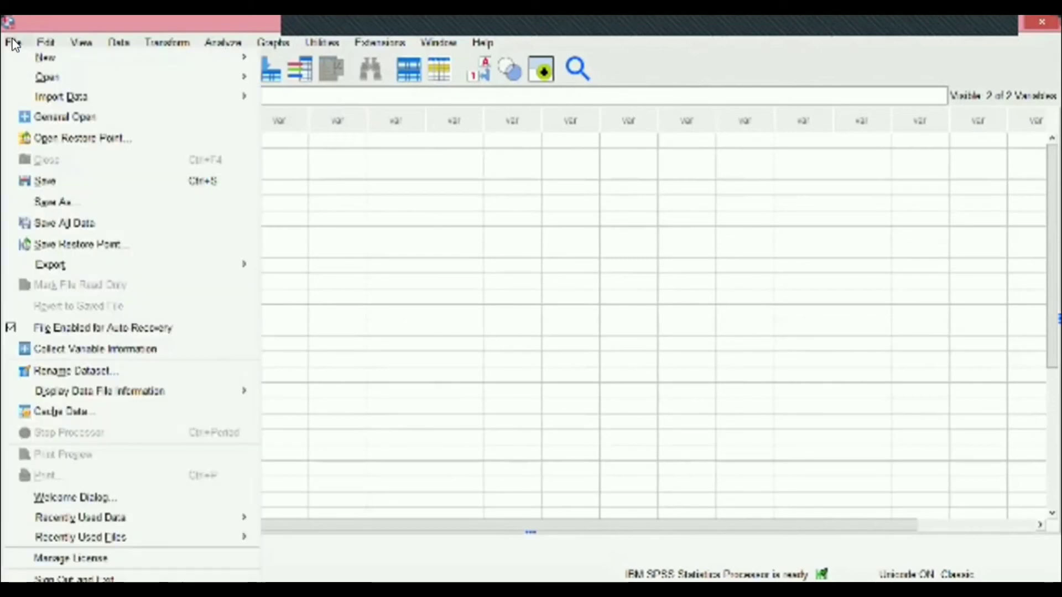
left_click(334, 266)
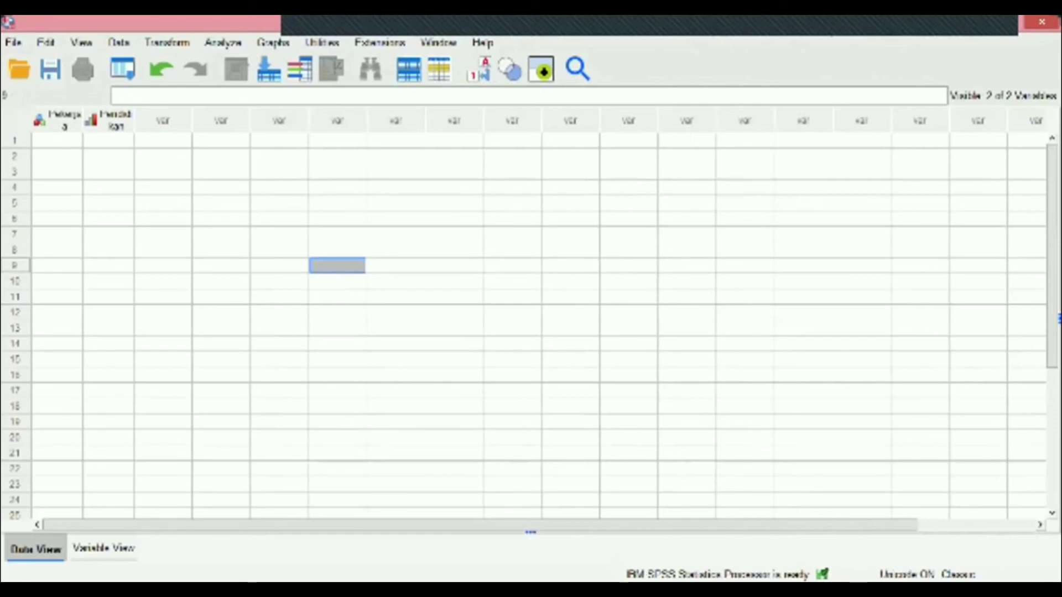
left_click(66, 143)
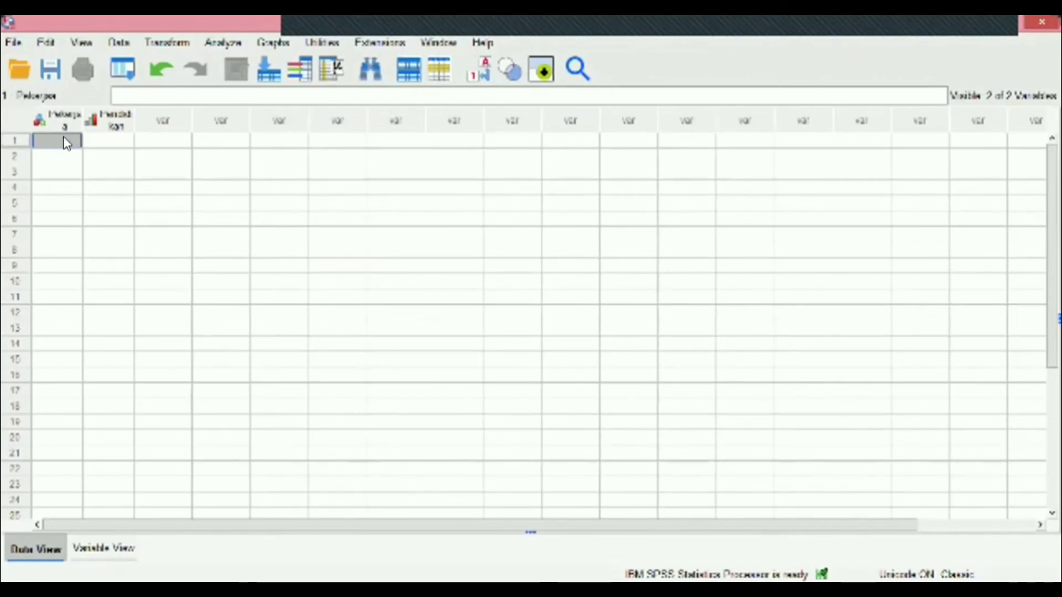
key("ctrl+v")
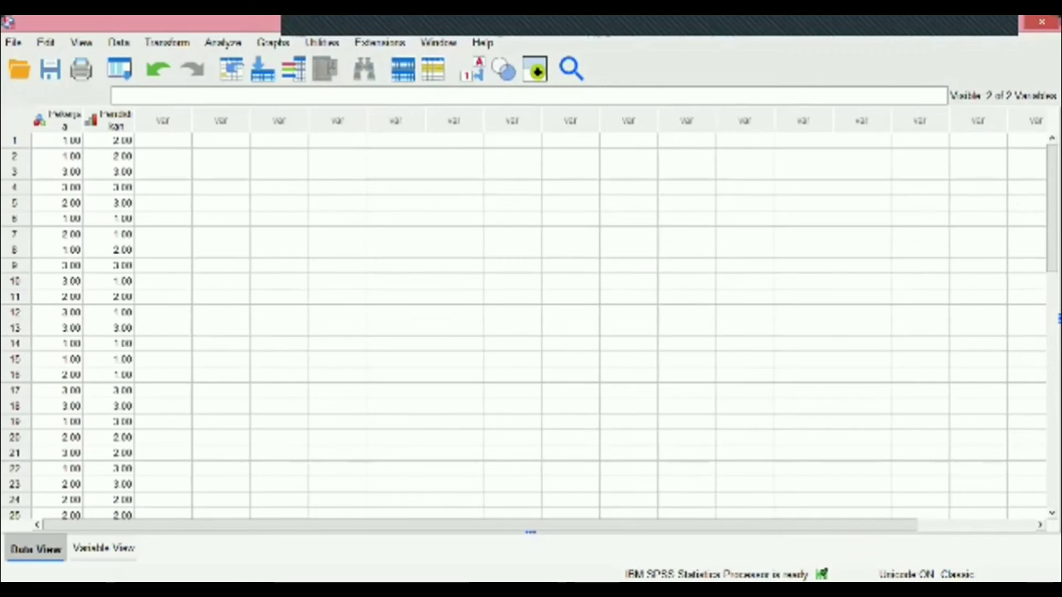
scroll(531, 327, "down", 5)
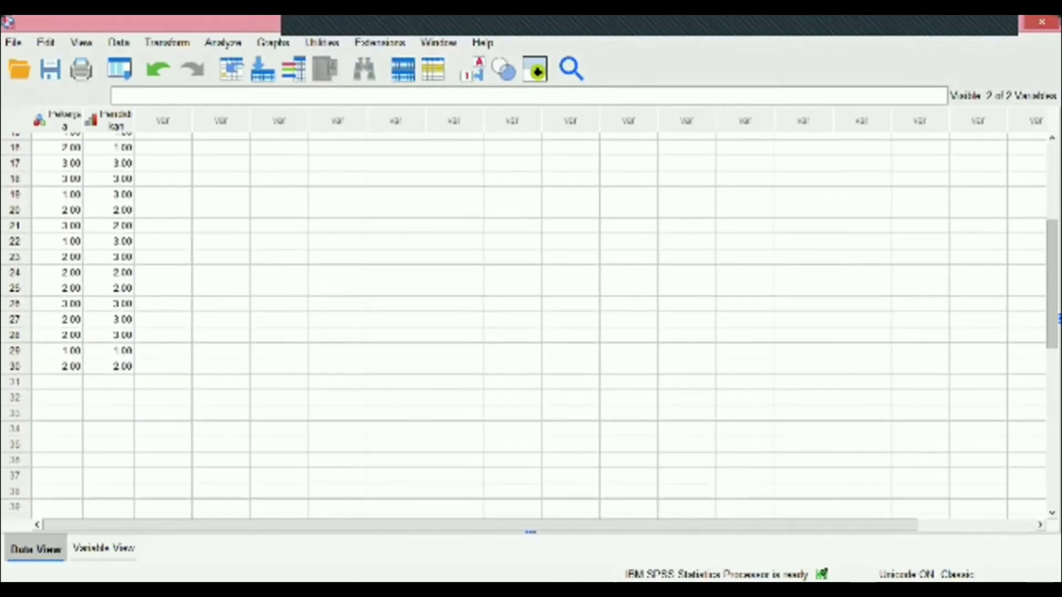
scroll(531, 327, "up", 5)
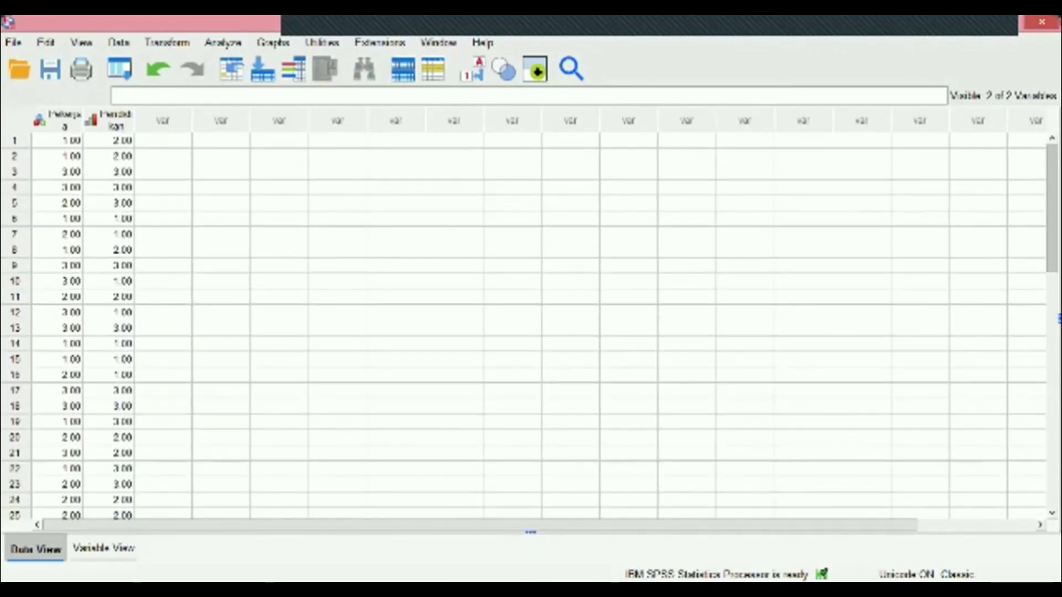
scroll(531, 327, "down", 1)
scroll(531, 326, "down", 3)
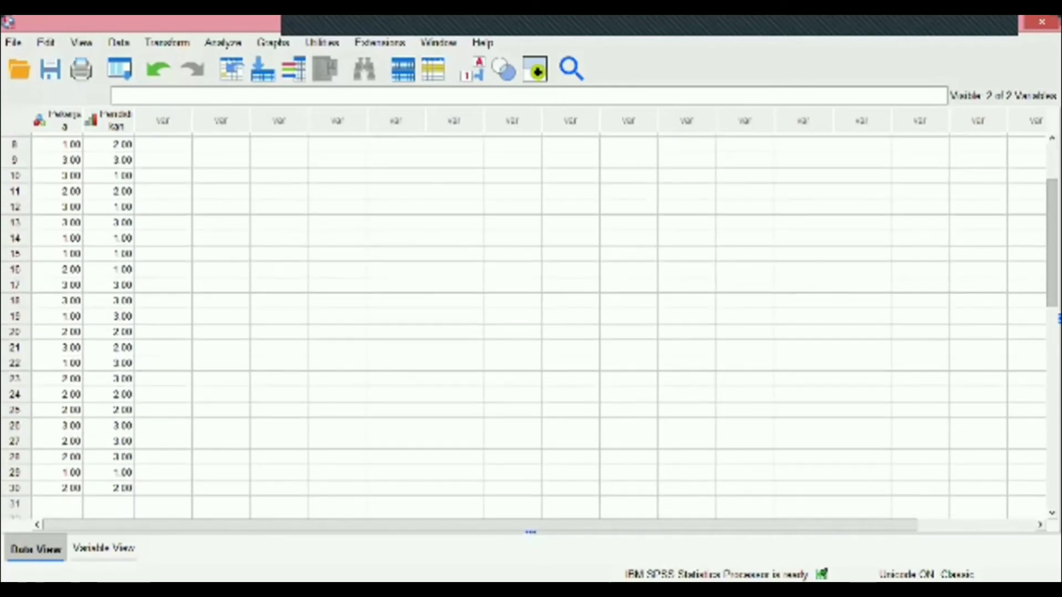
scroll(850, 142, "up", 3)
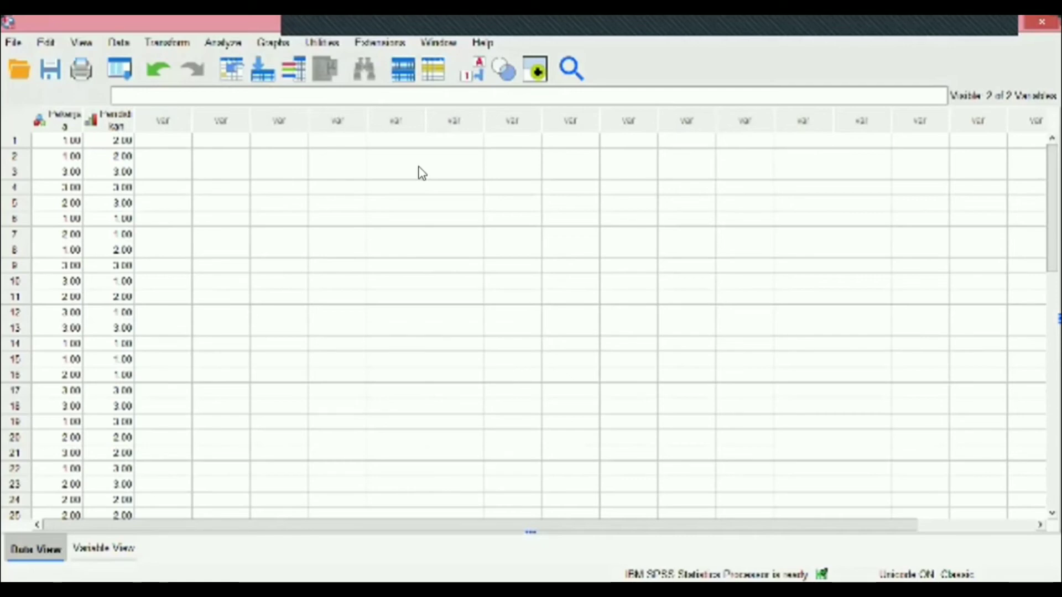
Widen the Pekerjaan and Pendidikan columns in the data grid so each variable name fits on one line.
left_click(85, 157)
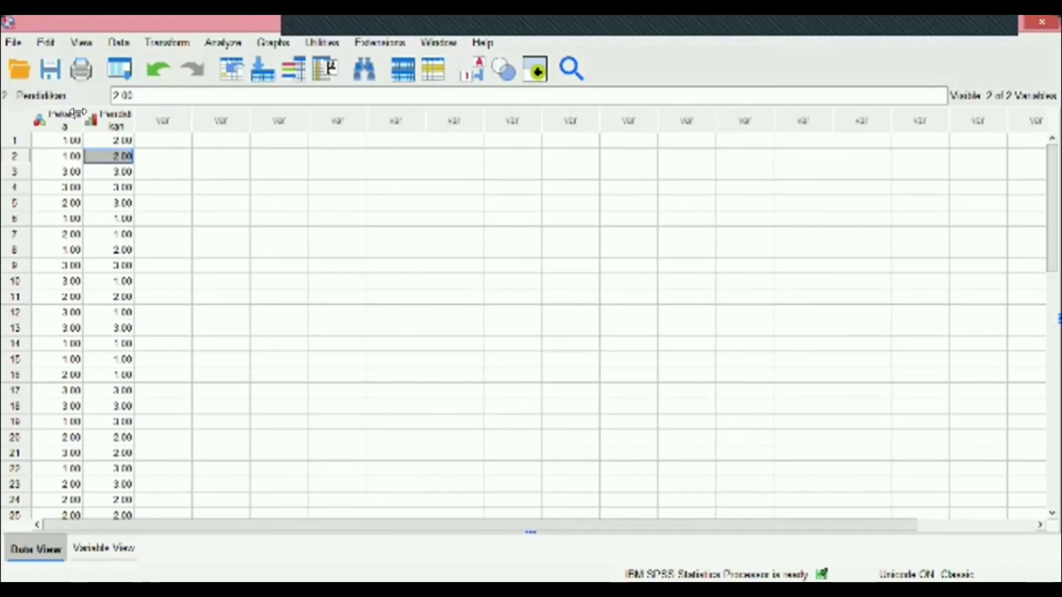
left_click_drag(83, 116, 100, 116)
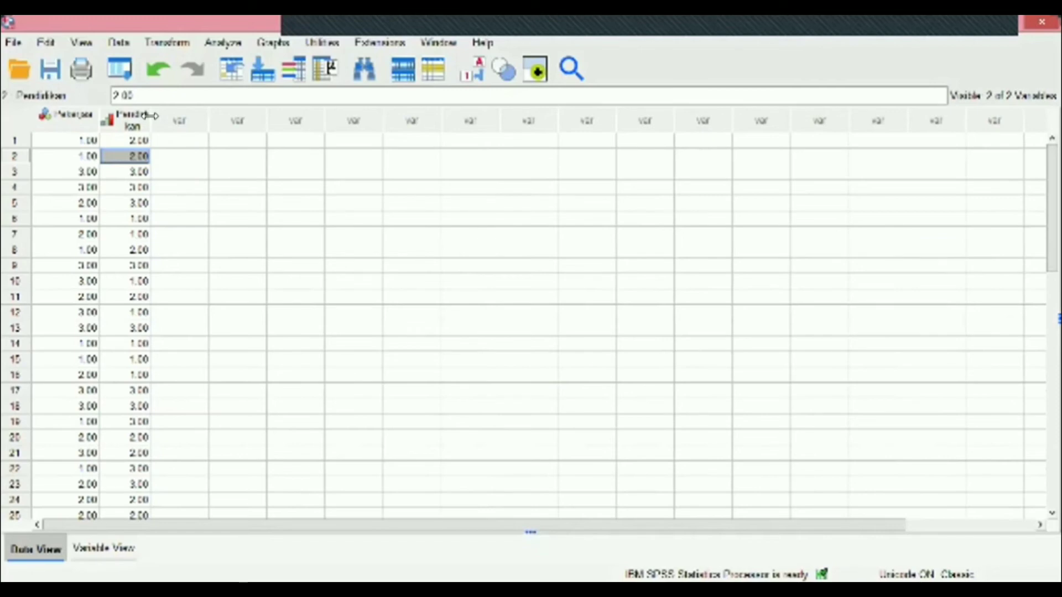
left_click_drag(150, 115, 173, 115)
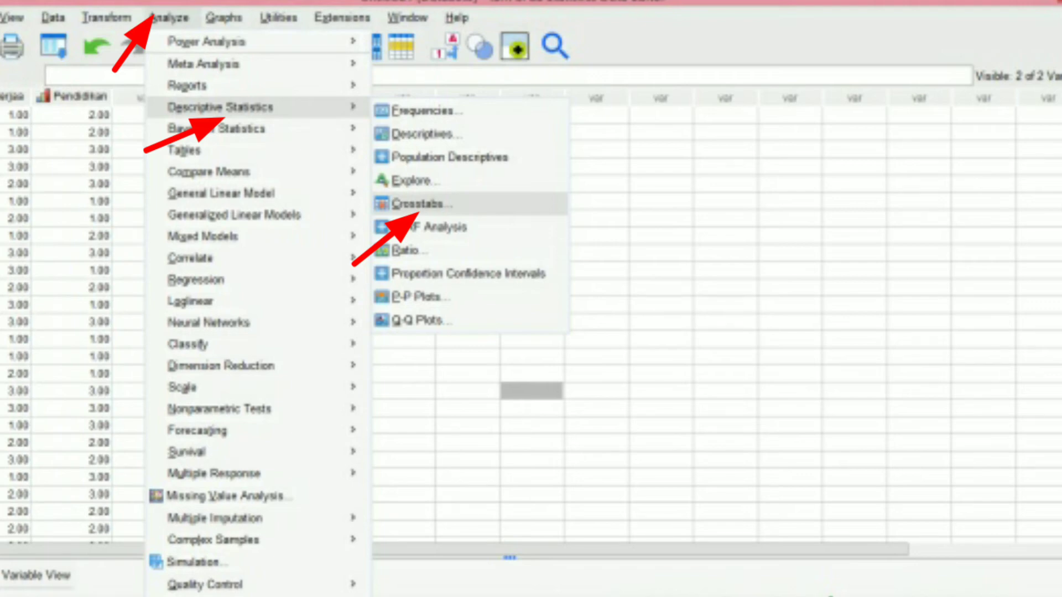
Start a Crosstabs analysis with Jenis Pekerjaan as the row variable and Pendidikan as the column variable.
left_click(409, 205)
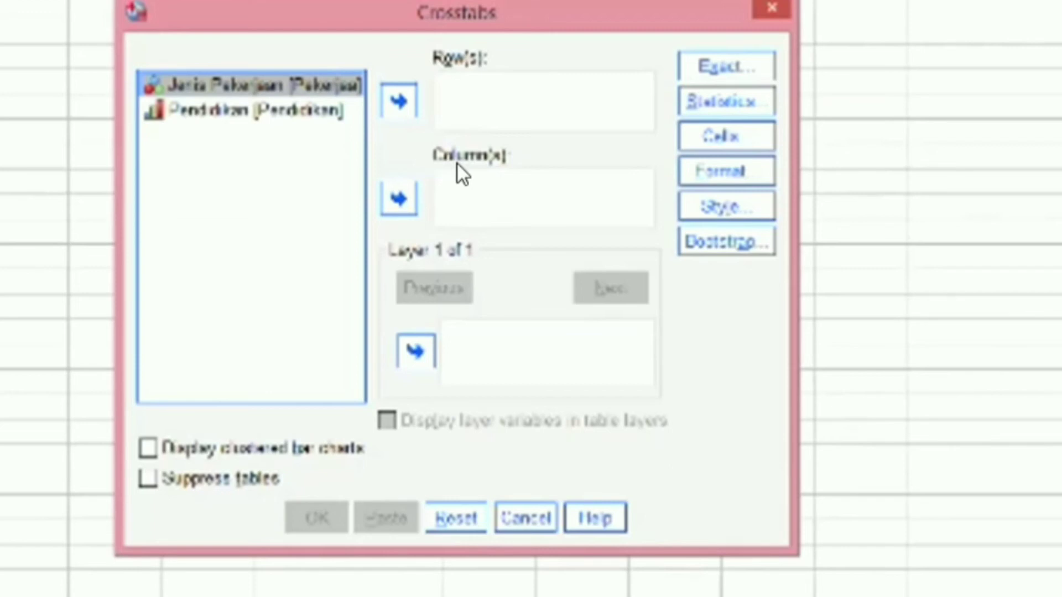
left_click(267, 106)
left_click(394, 201)
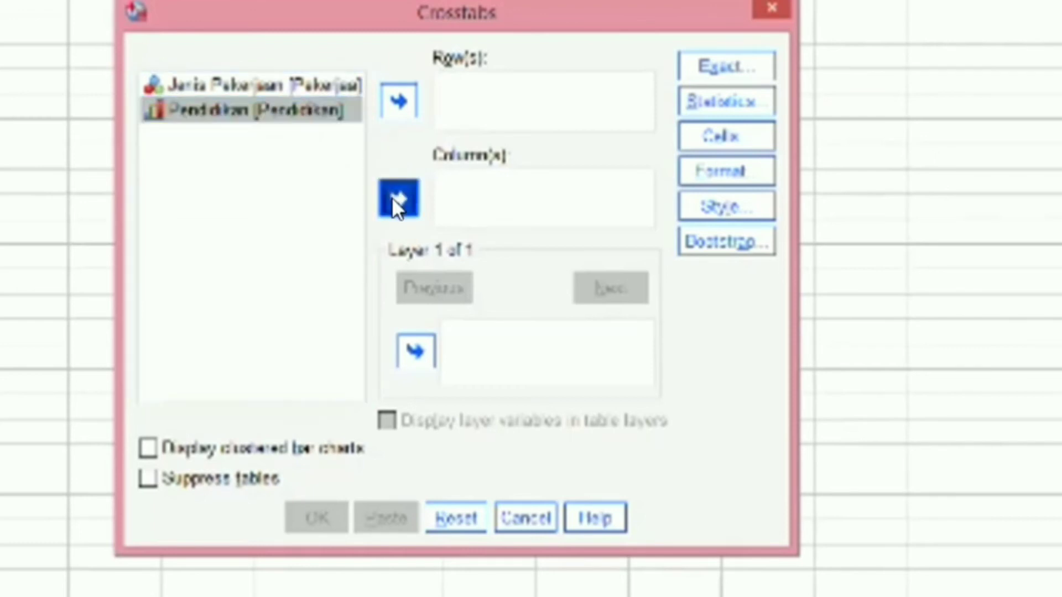
left_click(236, 84)
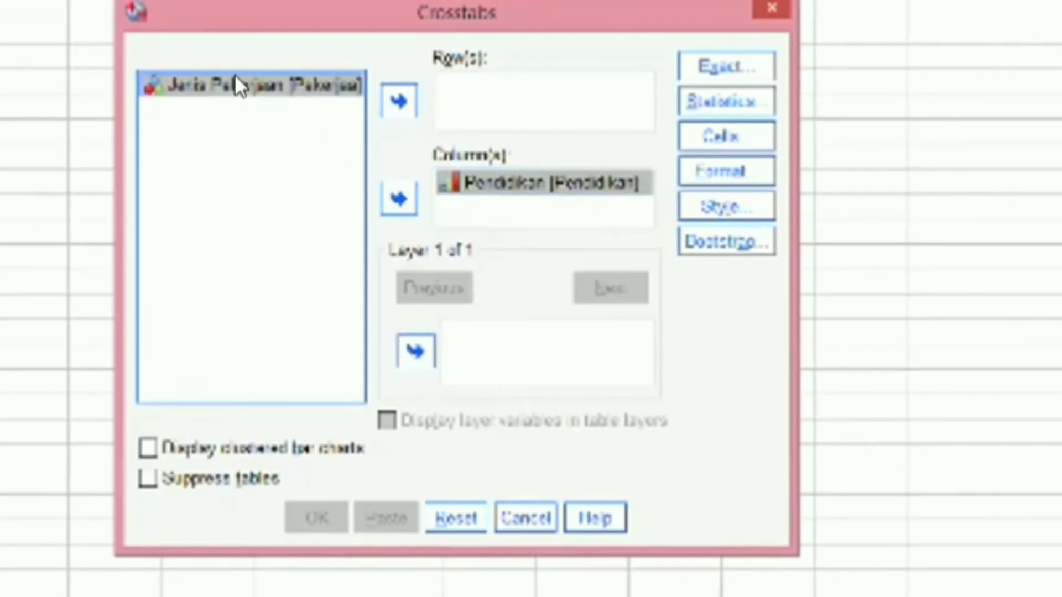
left_click(397, 97)
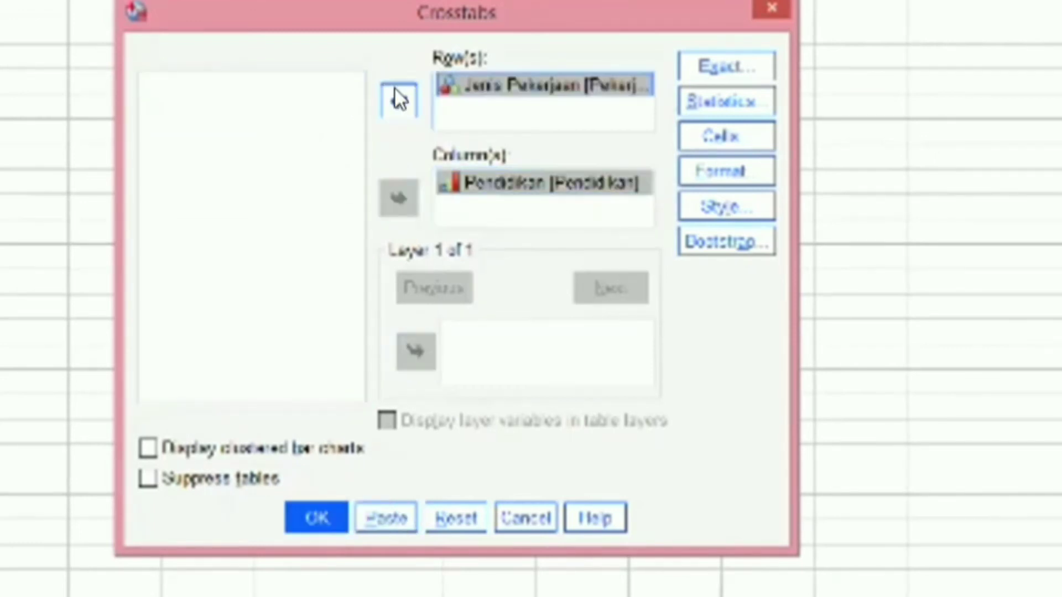
Add column percentages to the observed counts in the crosstab cells and run the analysis.
left_click(714, 136)
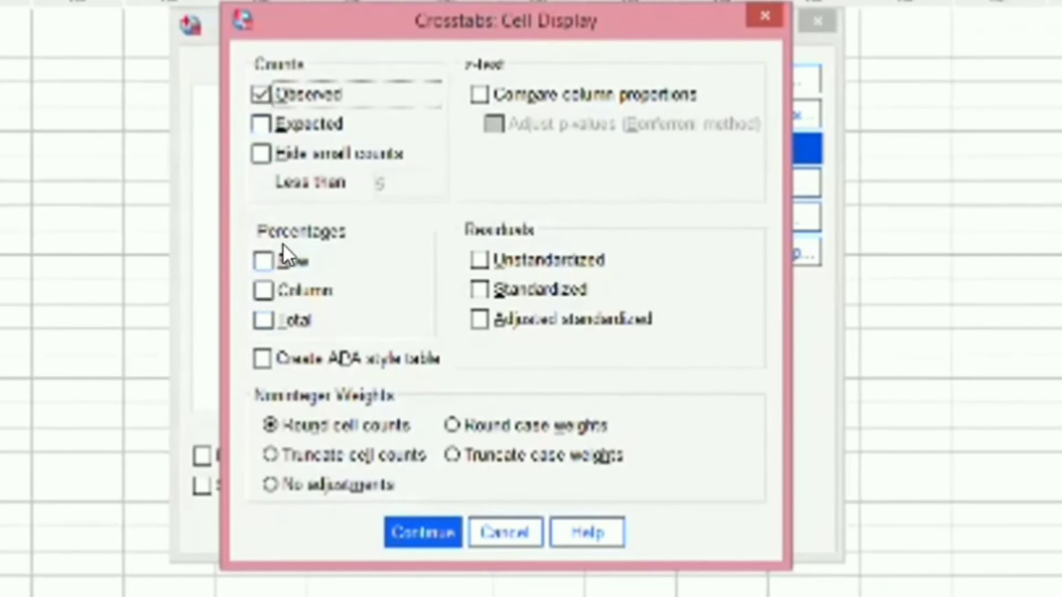
left_click(262, 290)
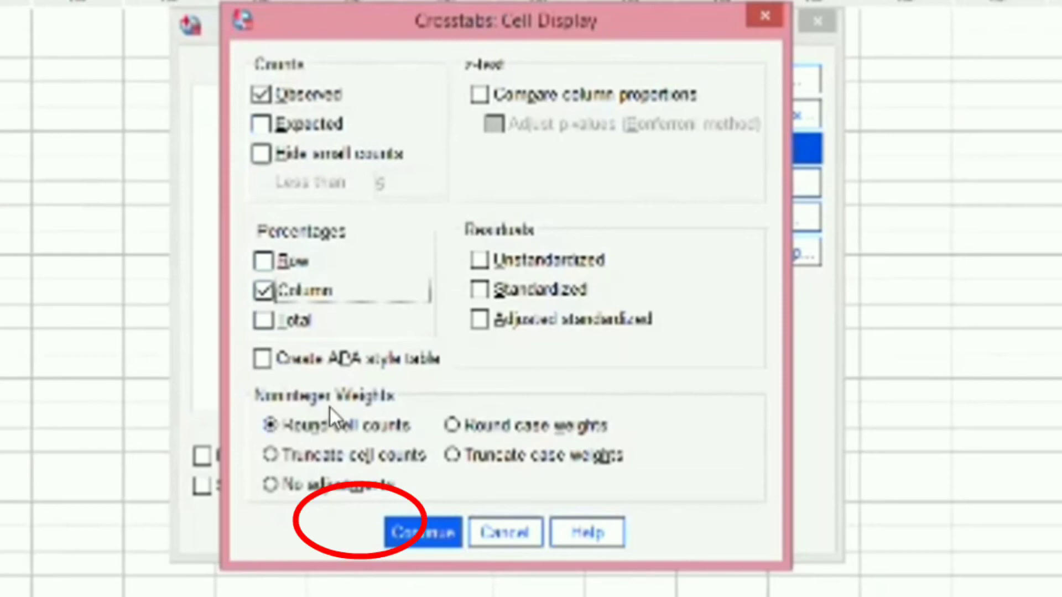
left_click(423, 532)
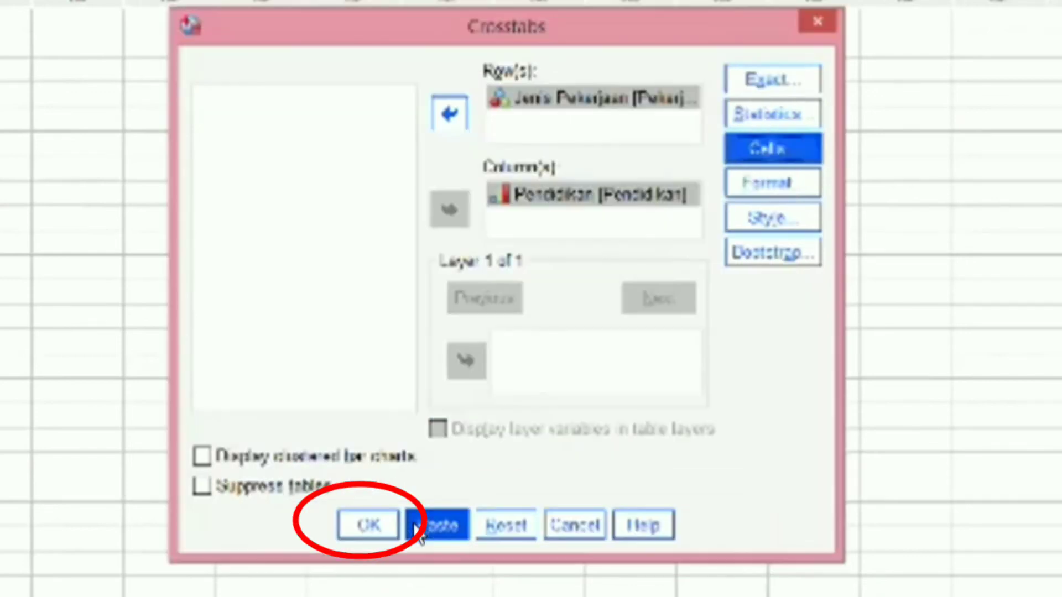
left_click(362, 511)
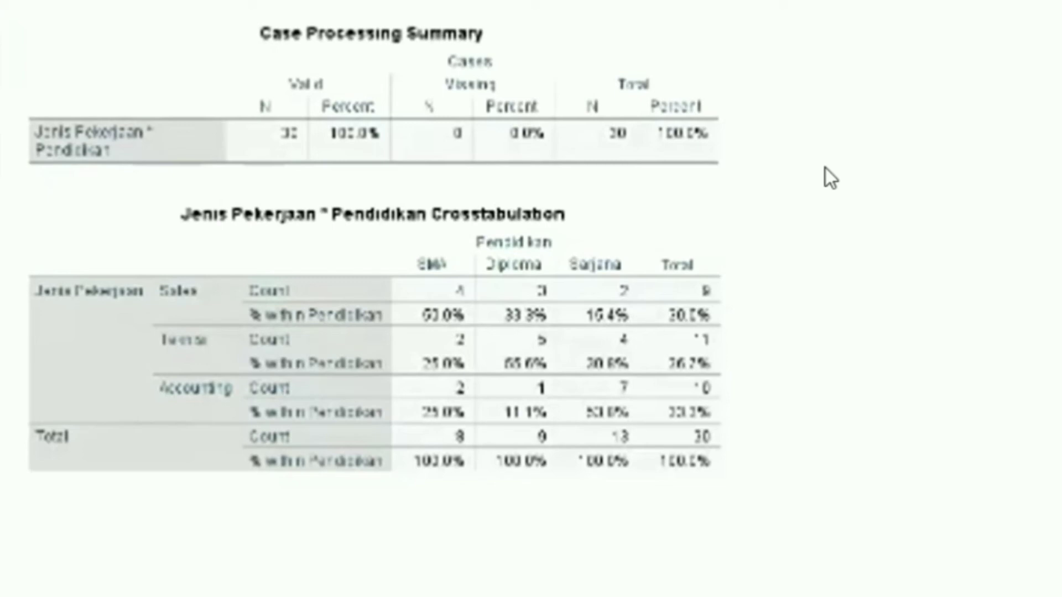
Examine the counts and percentages within Pendidikan for each job type in the Jenis Pekerjaan * Pendidikan crosstabulation.
left_click(580, 226)
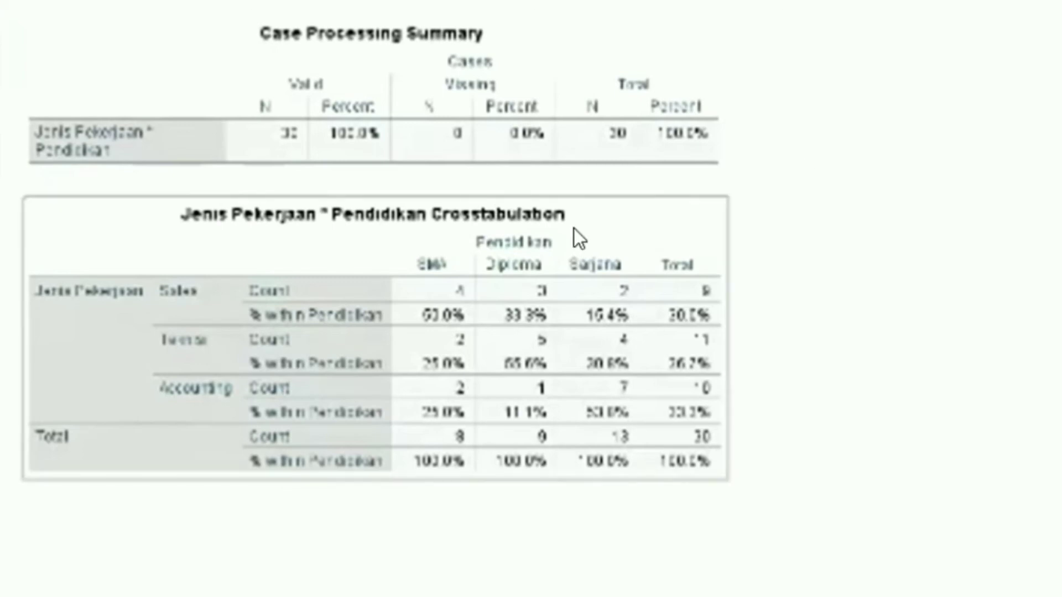
left_click(635, 204)
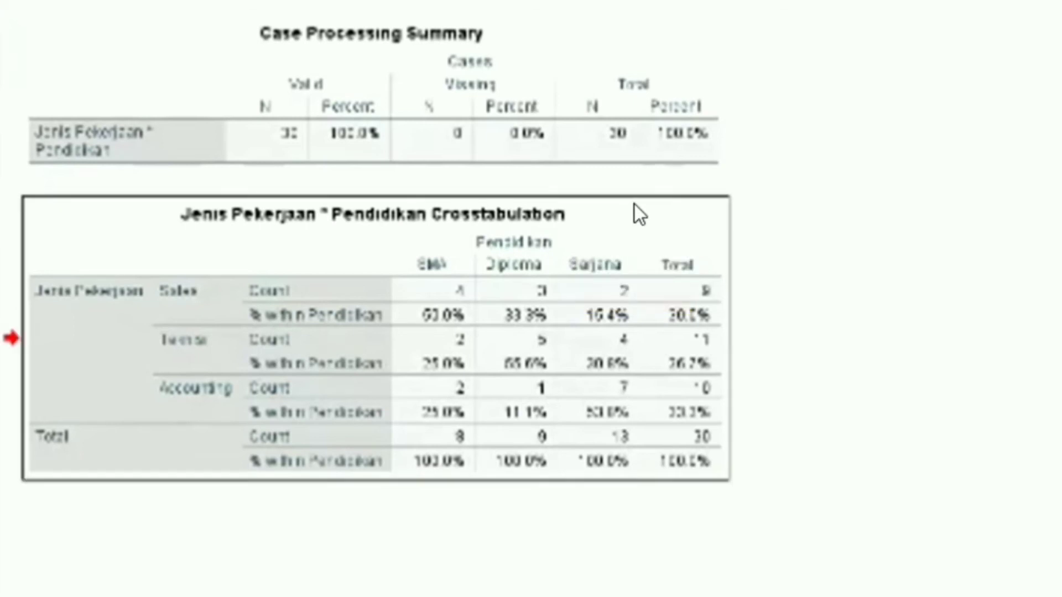
double_click(495, 264)
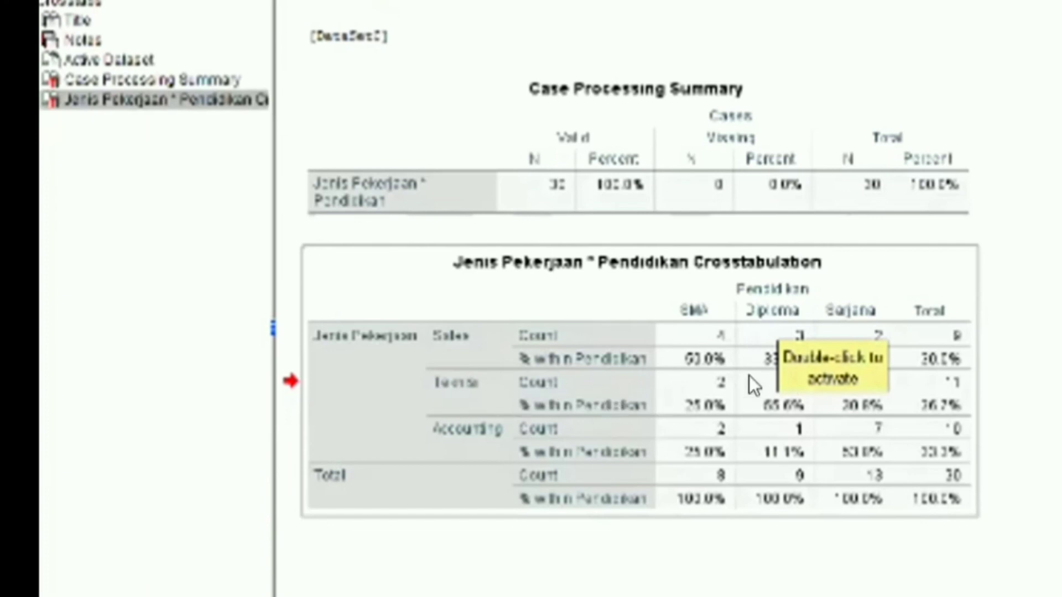
left_click(704, 403)
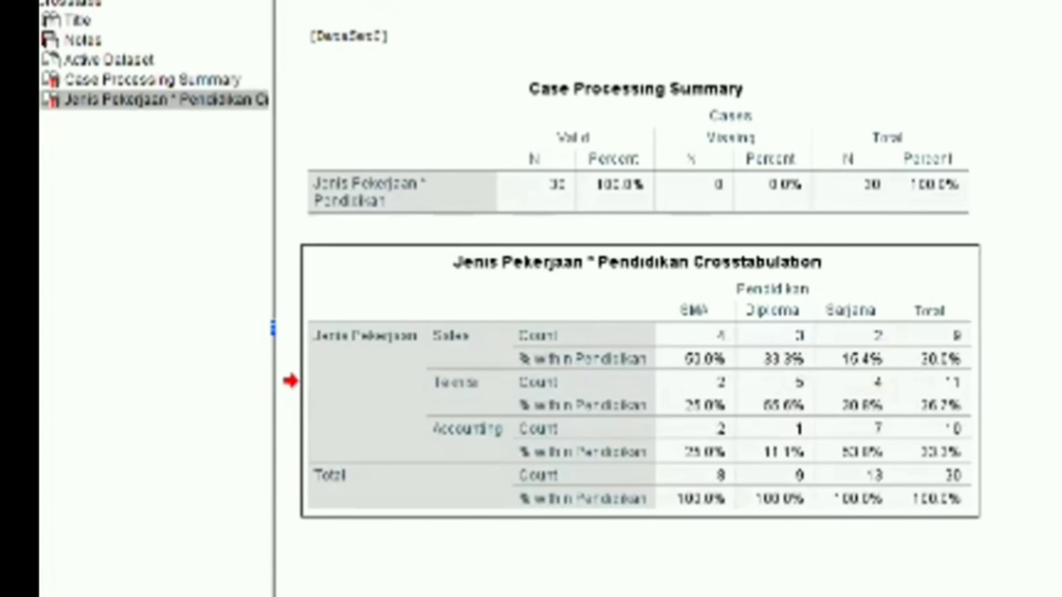
double_click(881, 385)
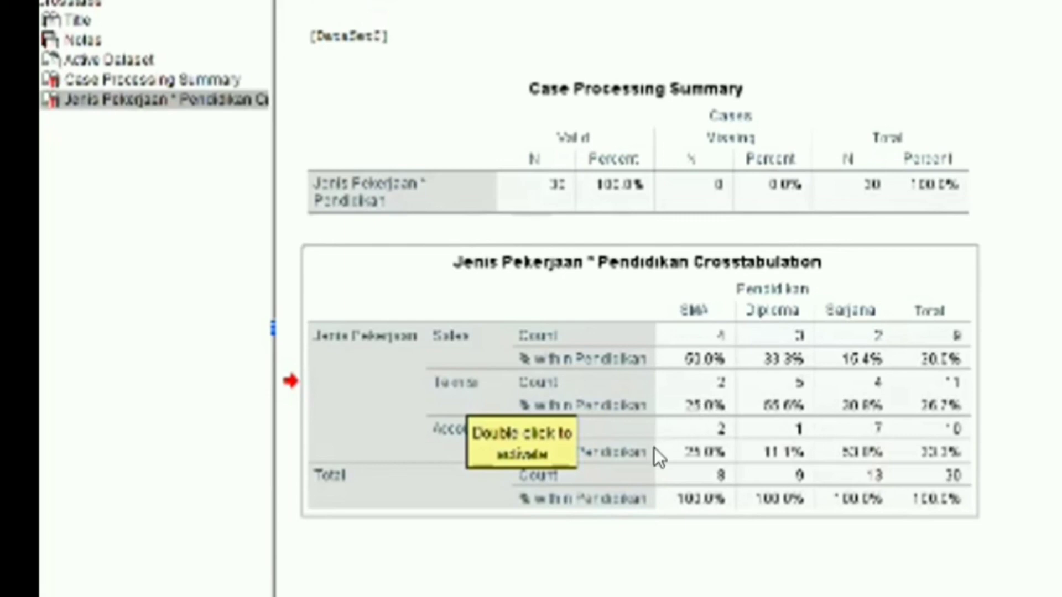
left_click(642, 505)
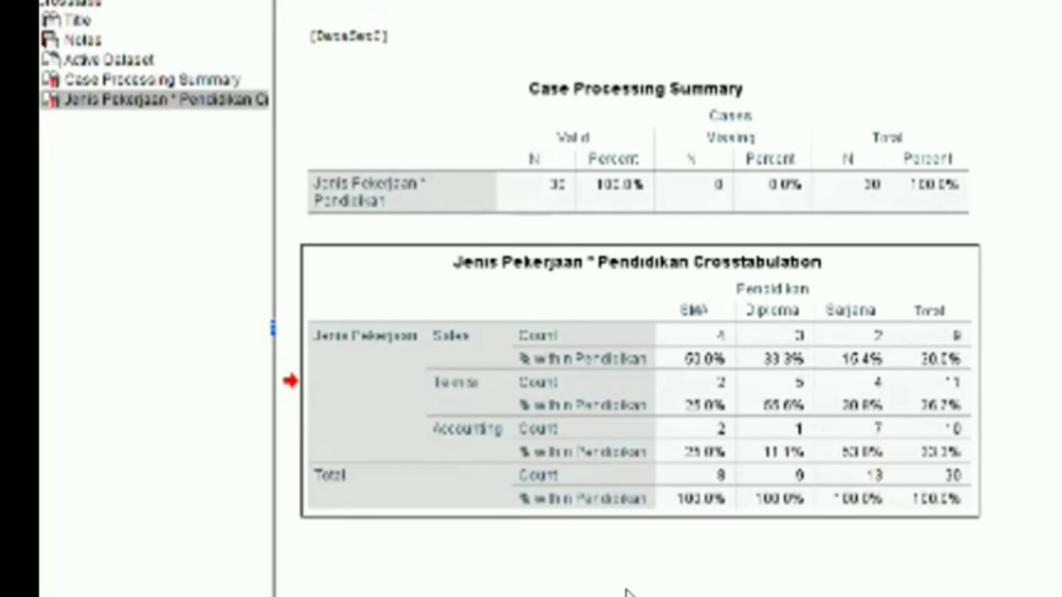
double_click(496, 499)
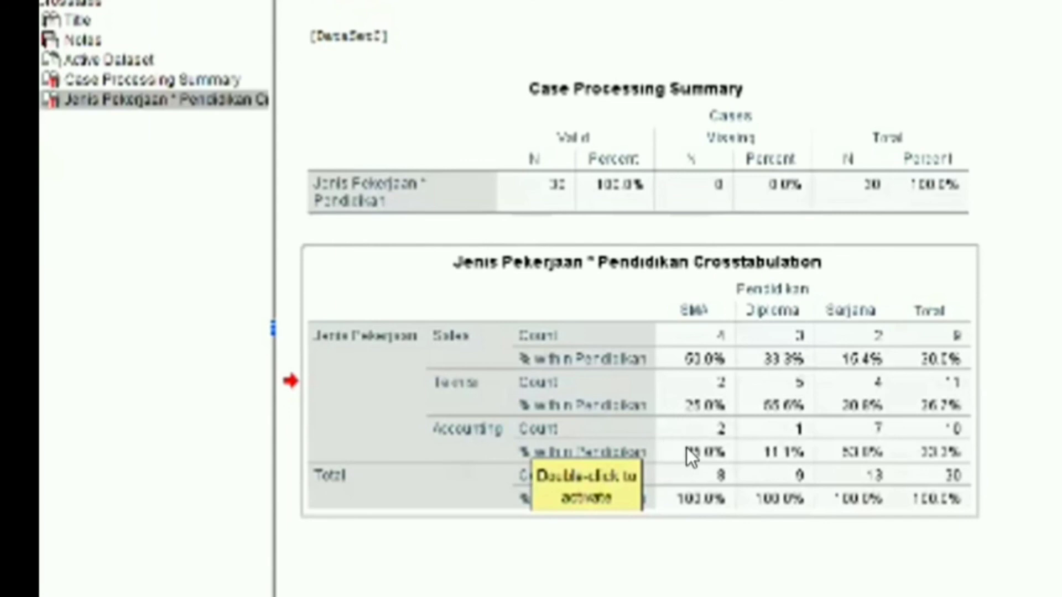
left_click(774, 440)
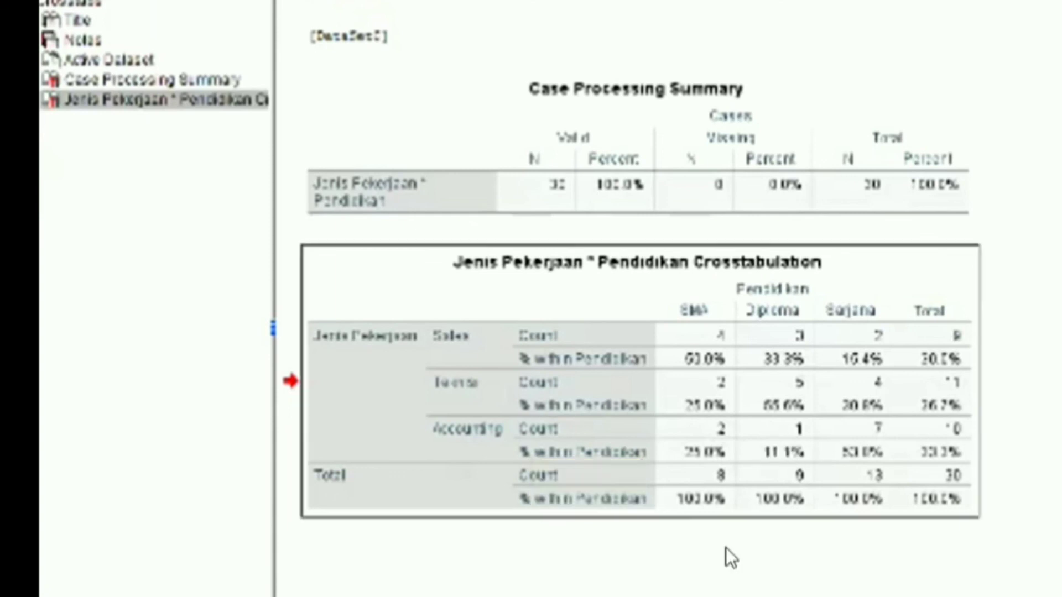